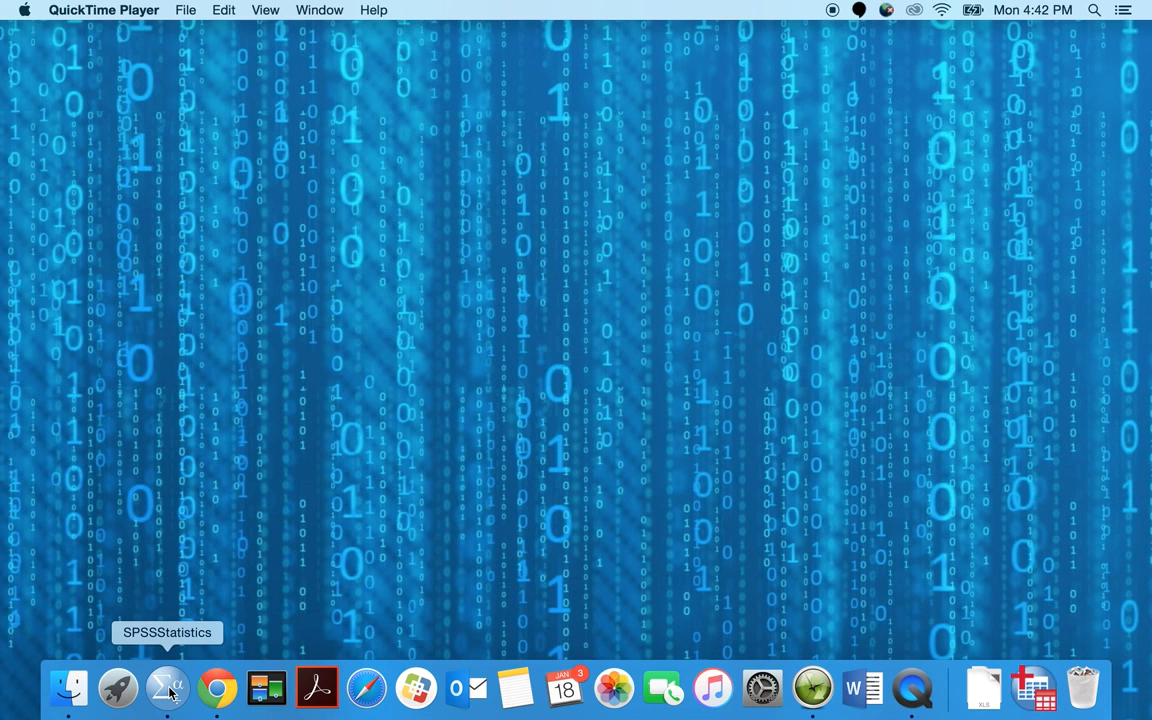
Switch to SPSS Statistics.
{"action": "left_click", "coordinate": [170, 690]}
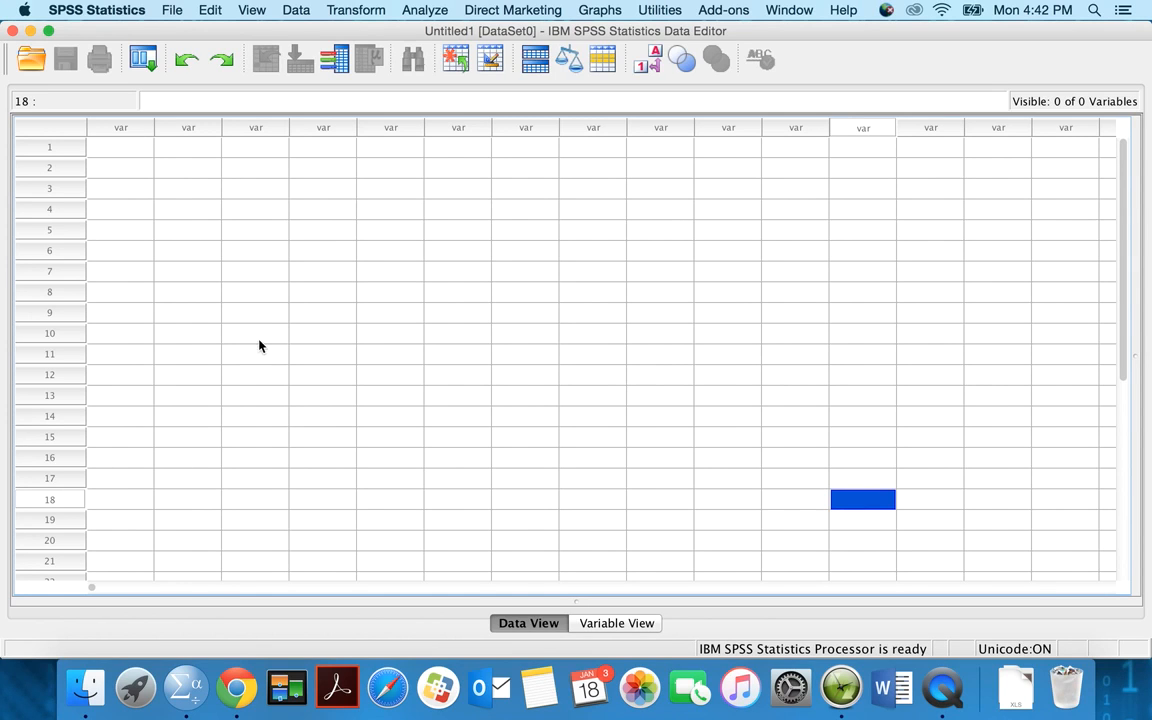
Examine the commands available for creating and opening files, editing, analyzing data and transforming variables.
{"action": "left_click", "coordinate": [173, 10]}
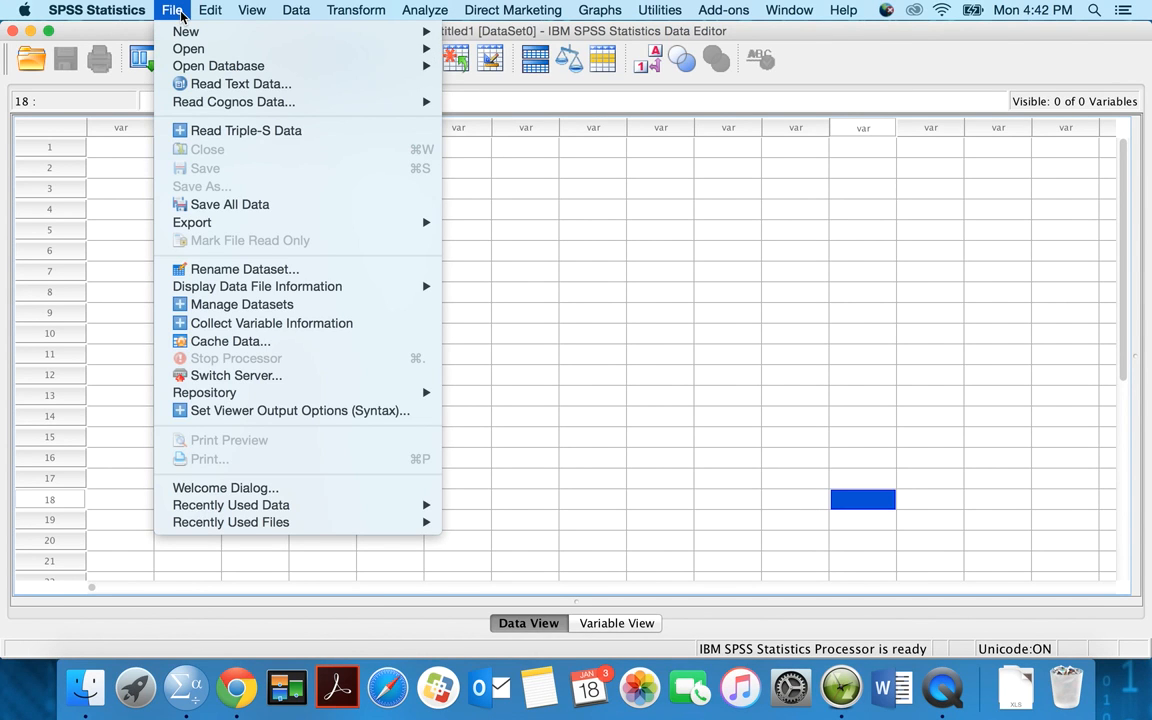
{"action": "mouse_move", "coordinate": [182, 36]}
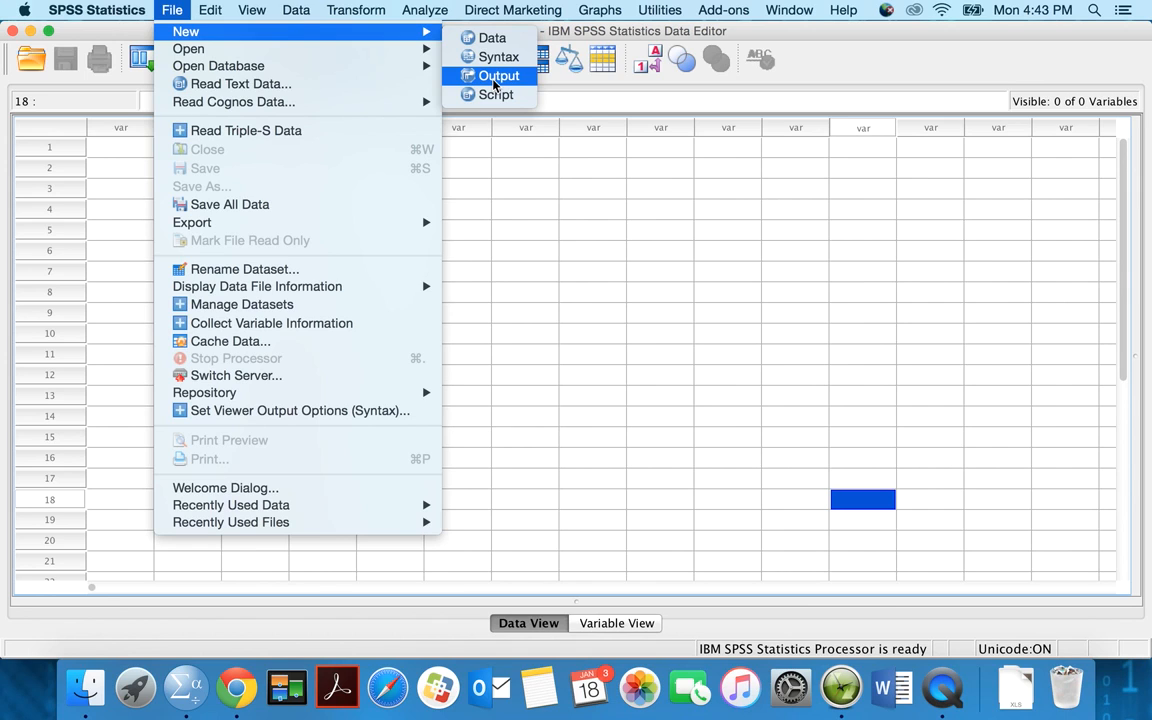
{"action": "mouse_move", "coordinate": [269, 55]}
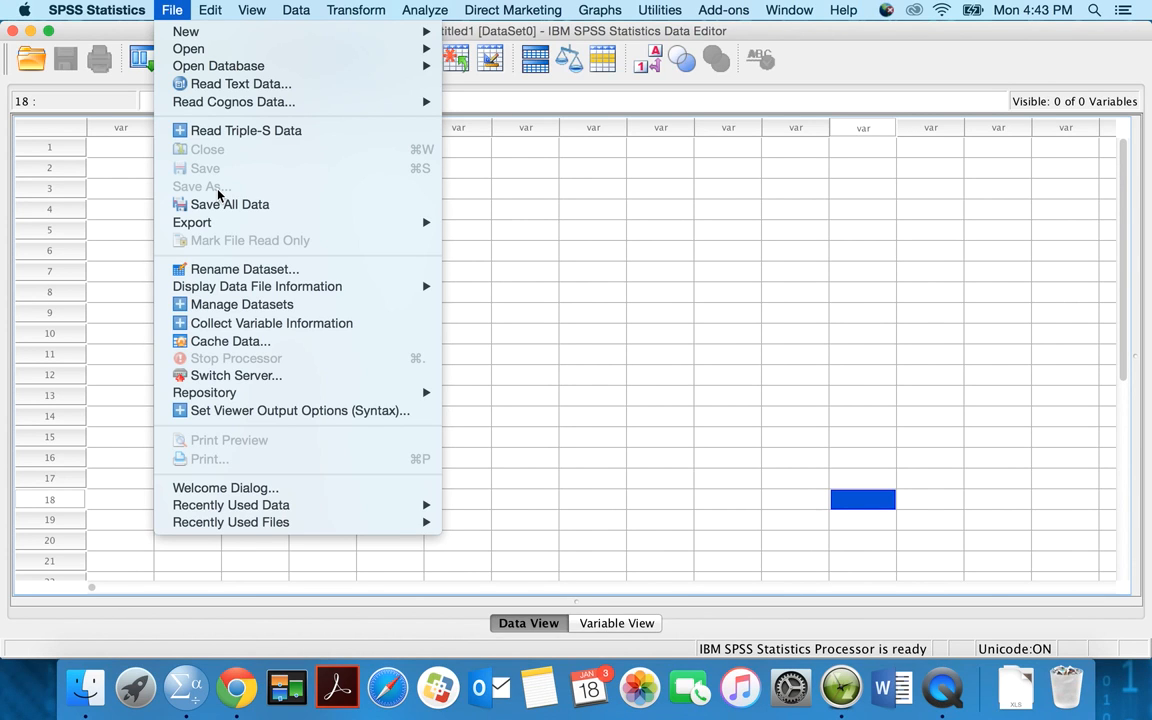
{"action": "mouse_move", "coordinate": [238, 508]}
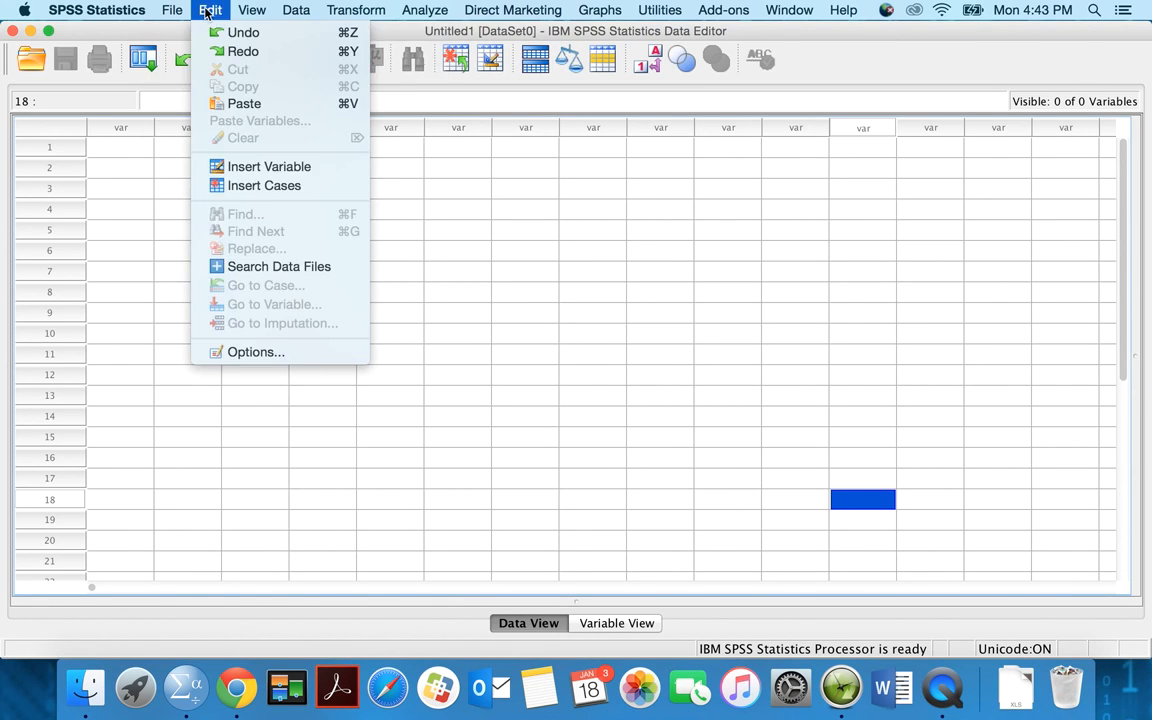
{"action": "mouse_move", "coordinate": [600, 10]}
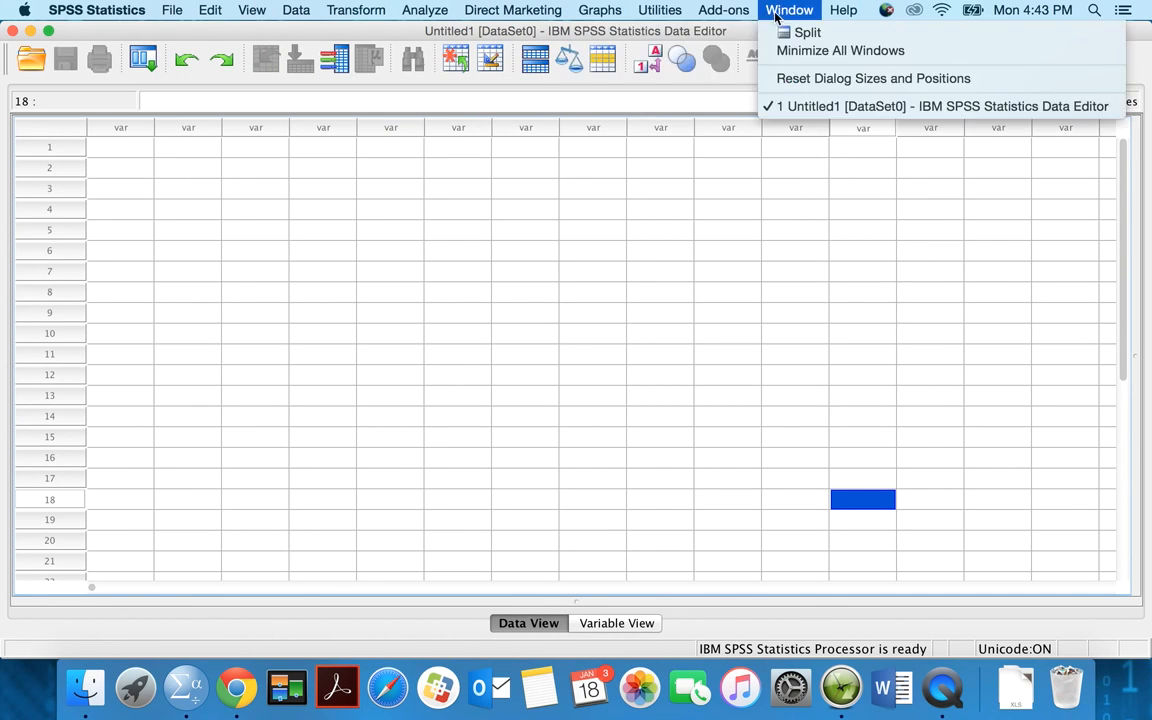
{"action": "mouse_move", "coordinate": [428, 18]}
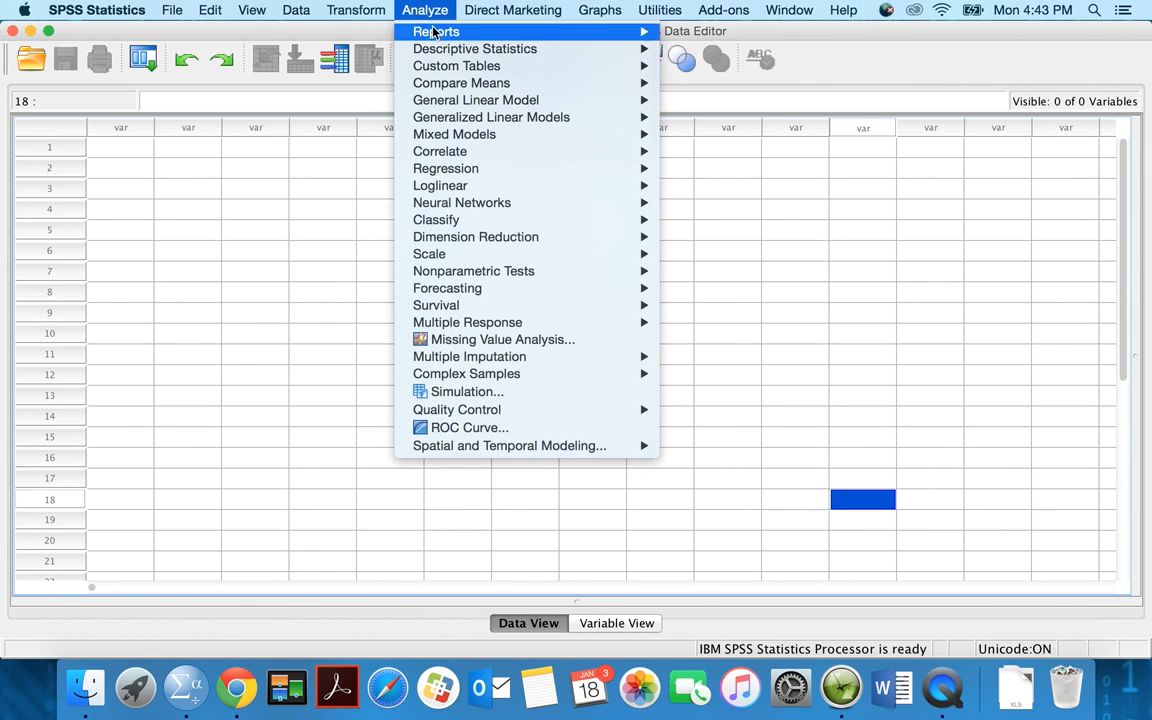
{"action": "mouse_move", "coordinate": [458, 174]}
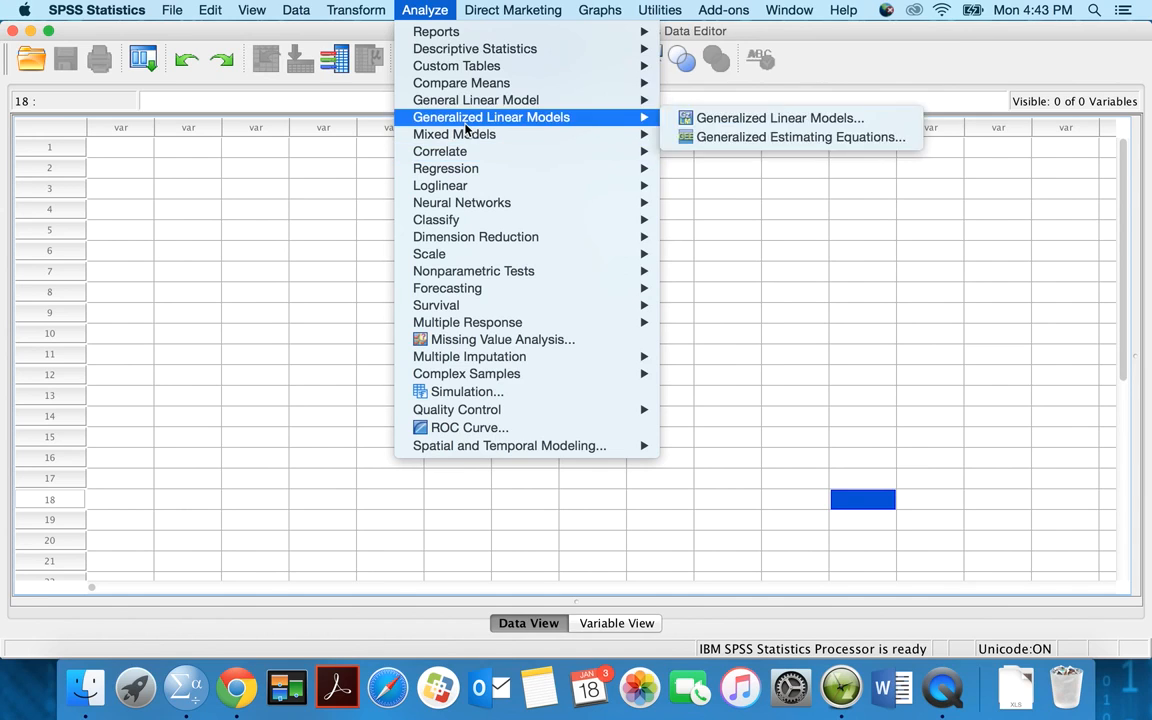
{"action": "mouse_move", "coordinate": [446, 56]}
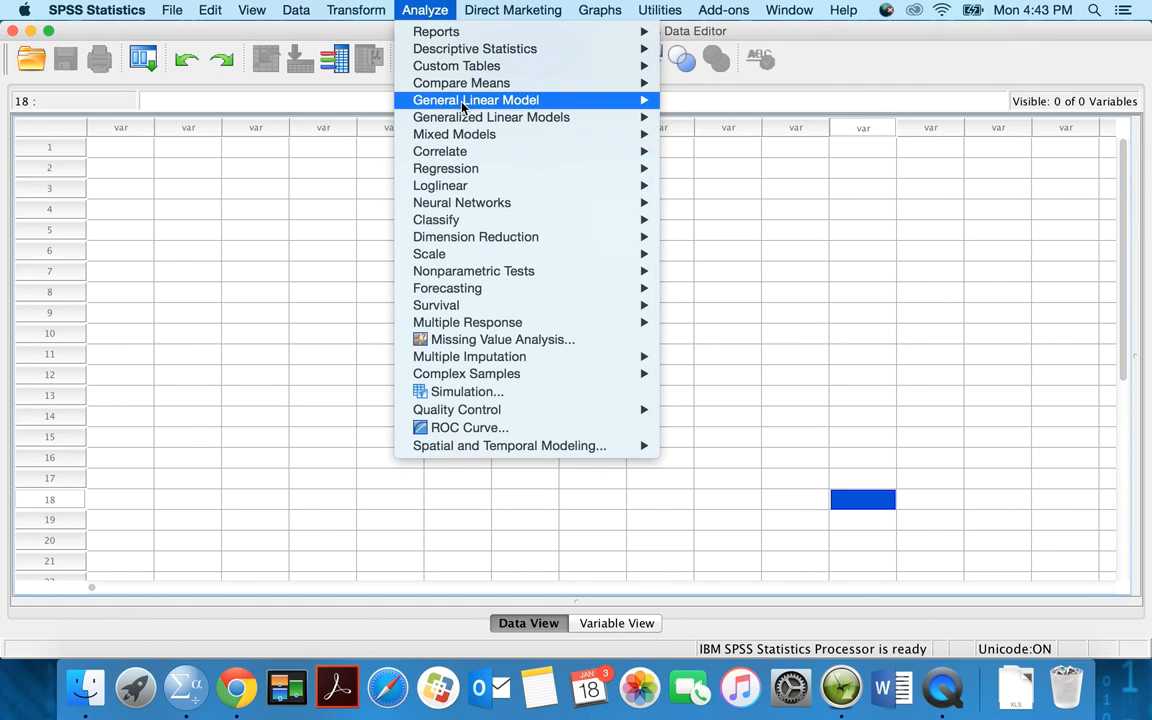
{"action": "mouse_move", "coordinate": [463, 106]}
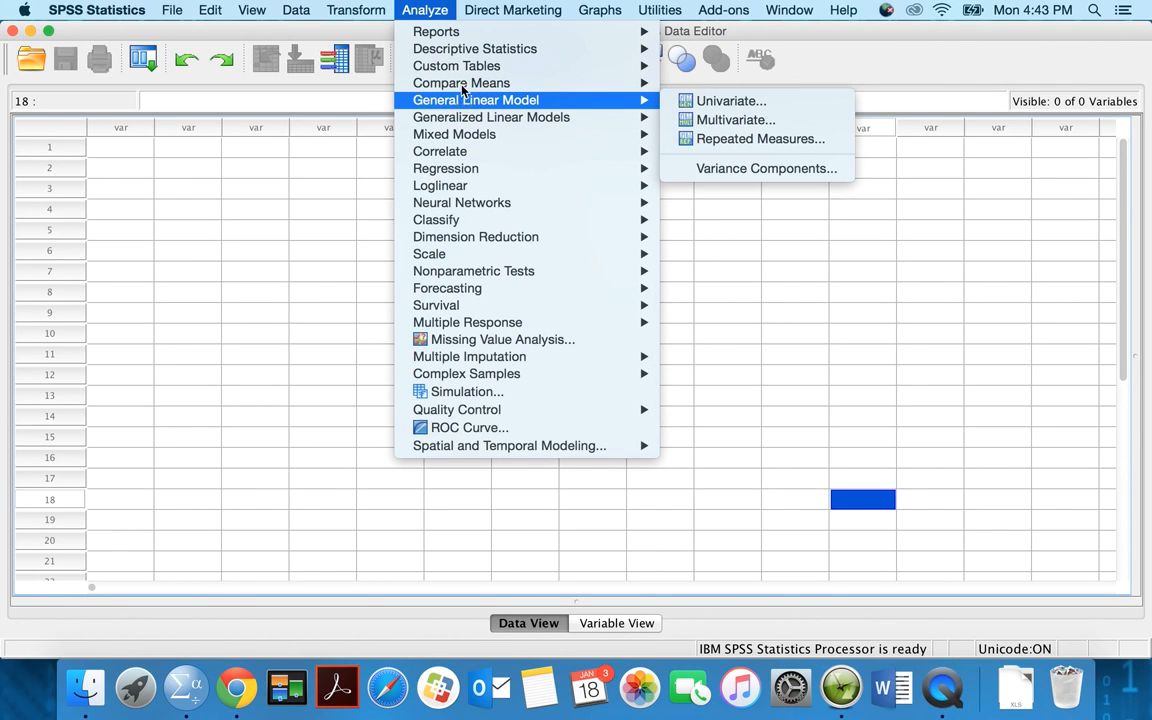
{"action": "mouse_move", "coordinate": [450, 134]}
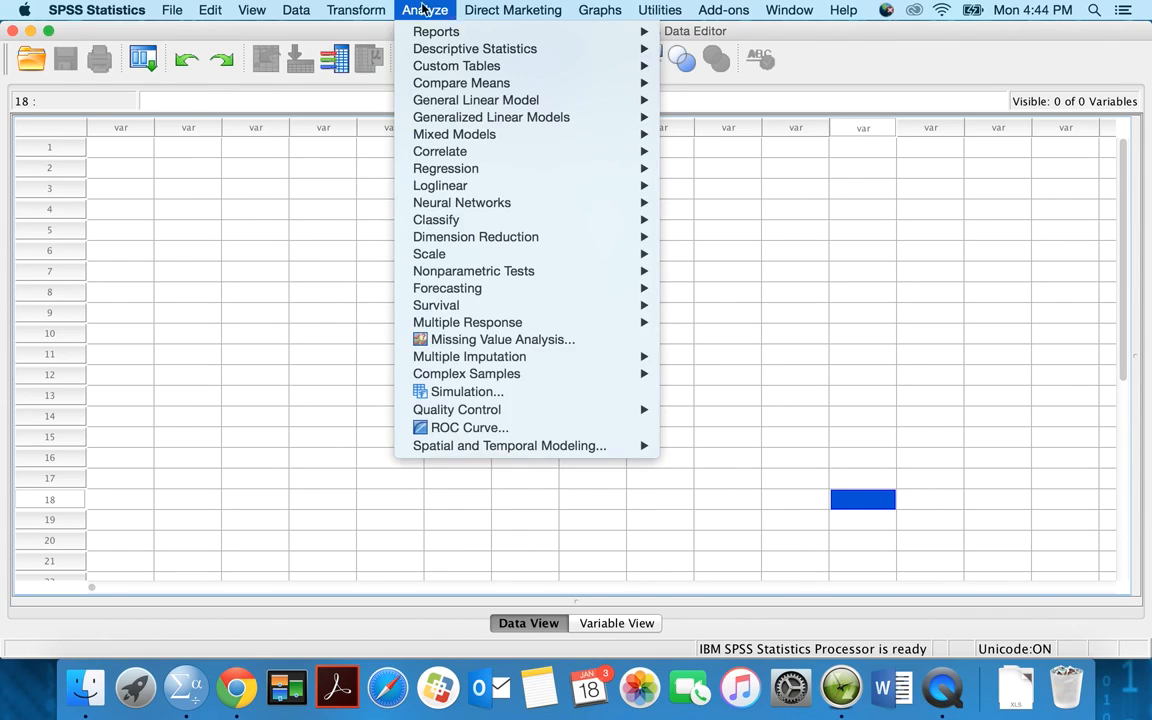
{"action": "mouse_move", "coordinate": [275, 10]}
{"action": "mouse_move", "coordinate": [368, 22]}
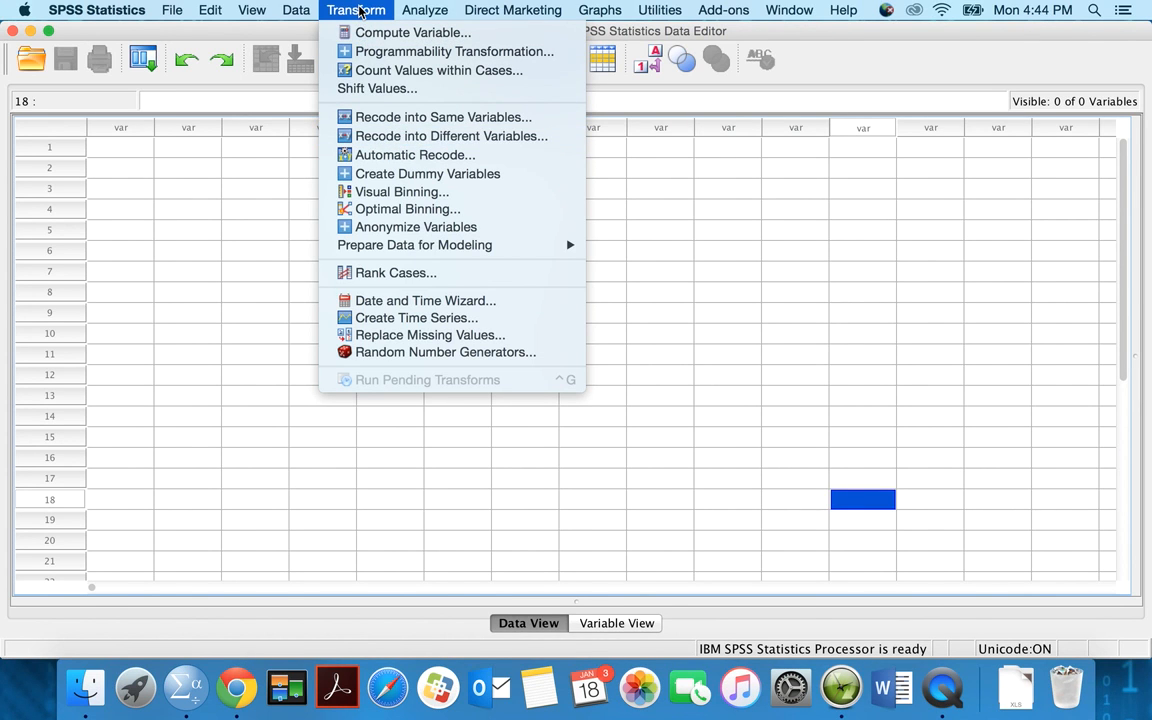
{"action": "left_click", "coordinate": [130, 148]}
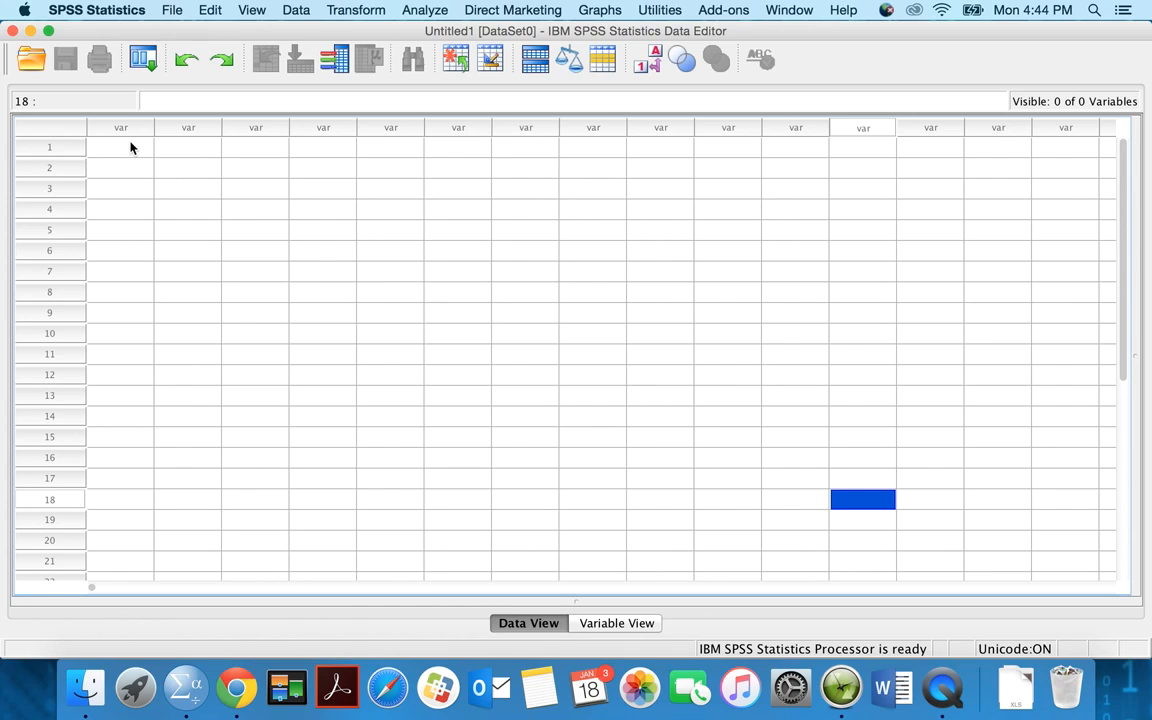
Select the first data cell, and view the empty variable definitions before returning to the data sheet.
{"action": "left_click", "coordinate": [121, 148]}
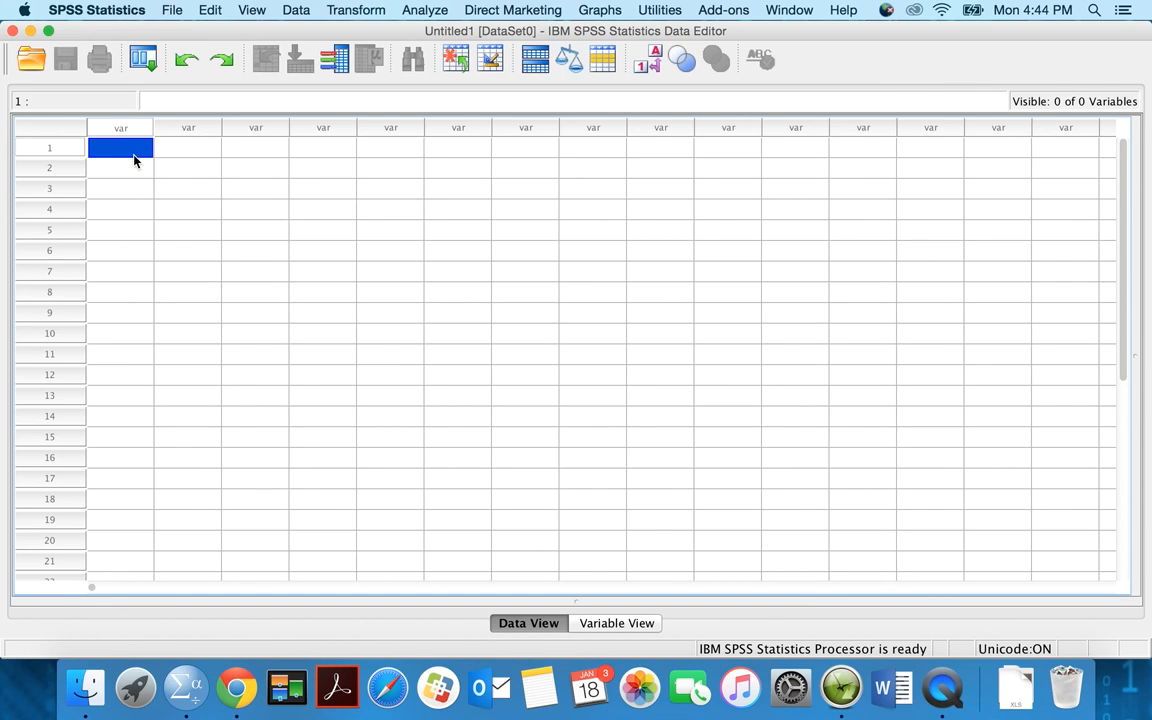
{"action": "left_click", "coordinate": [628, 623]}
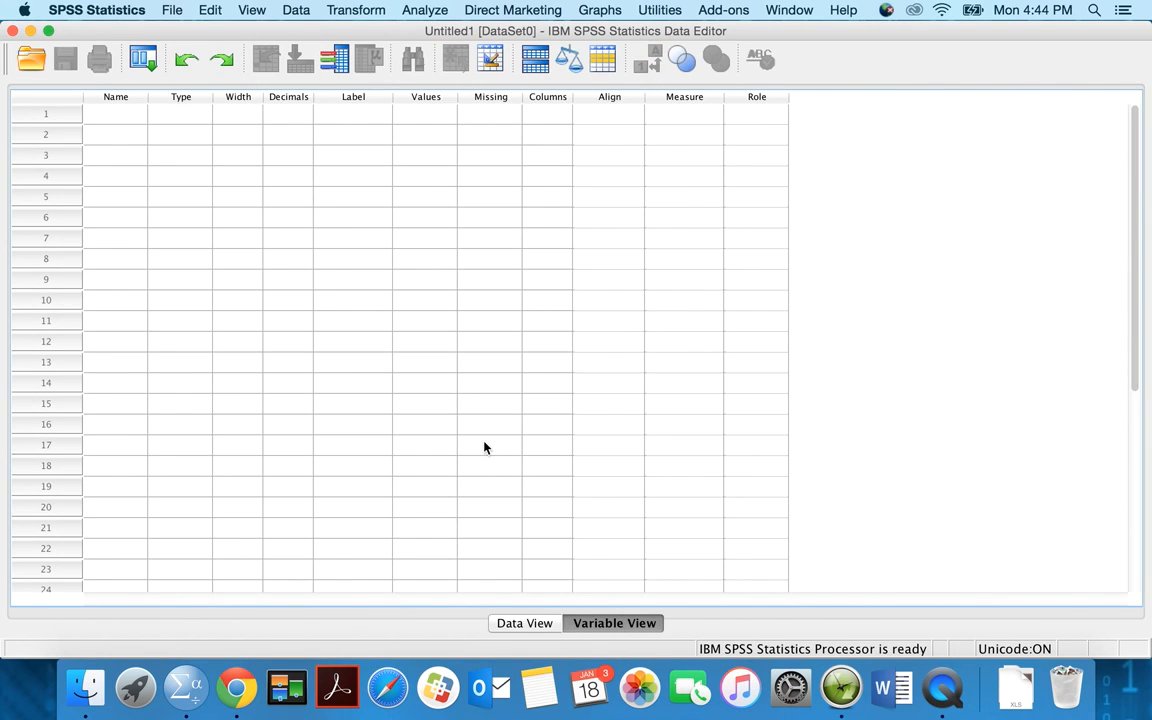
{"action": "left_click", "coordinate": [523, 625]}
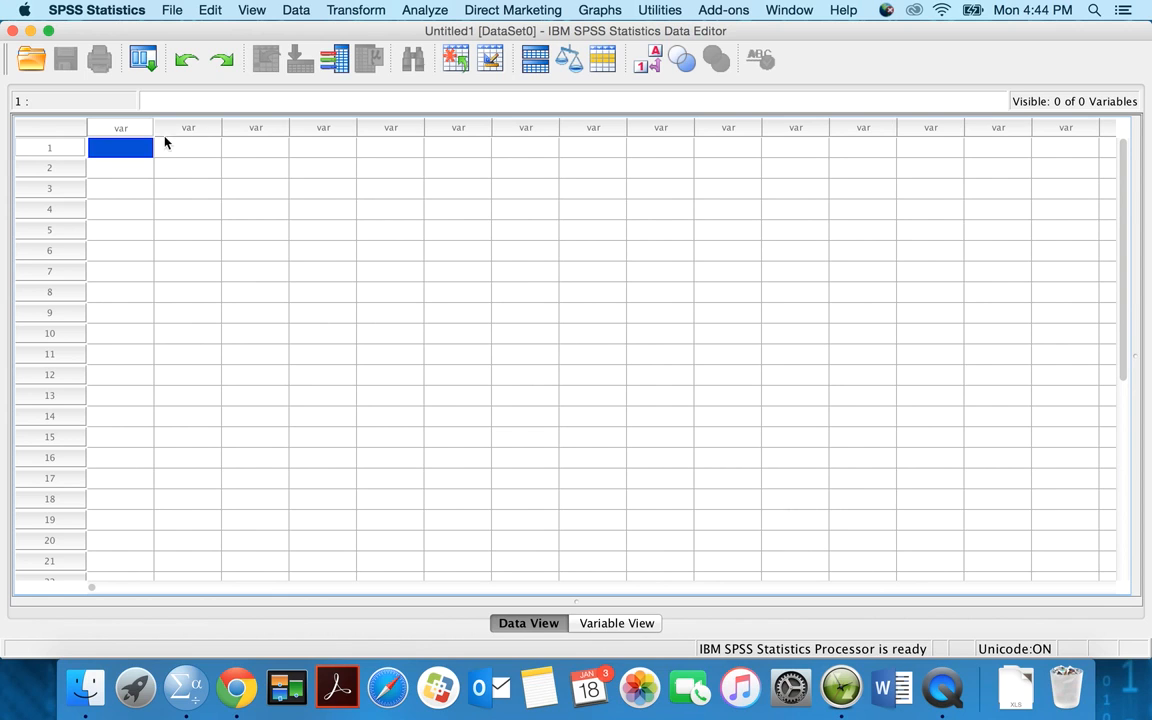
Enter the values 2, 3, 4, 3, 4, 5, 6, 7, 8 and 9 in rows 1 to 10 of the first column.
{"action": "type", "text": "2"}
{"action": "key", "text": "Return"}
{"action": "type", "text": "3"}
{"action": "key", "text": "Return"}
{"action": "type", "text": "4 3 4 5 6 7"}
{"action": "key", "text": "Return"}
{"action": "type", "text": "8"}
{"action": "key", "text": "Return"}
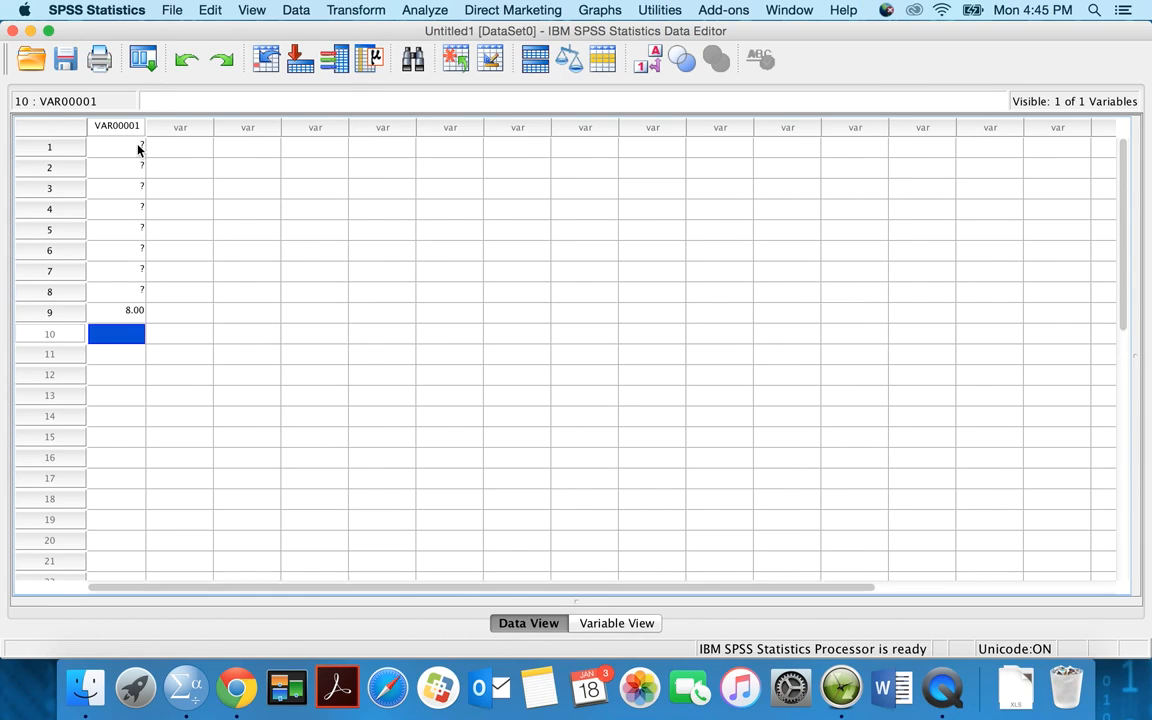
{"action": "type", "text": "9"}
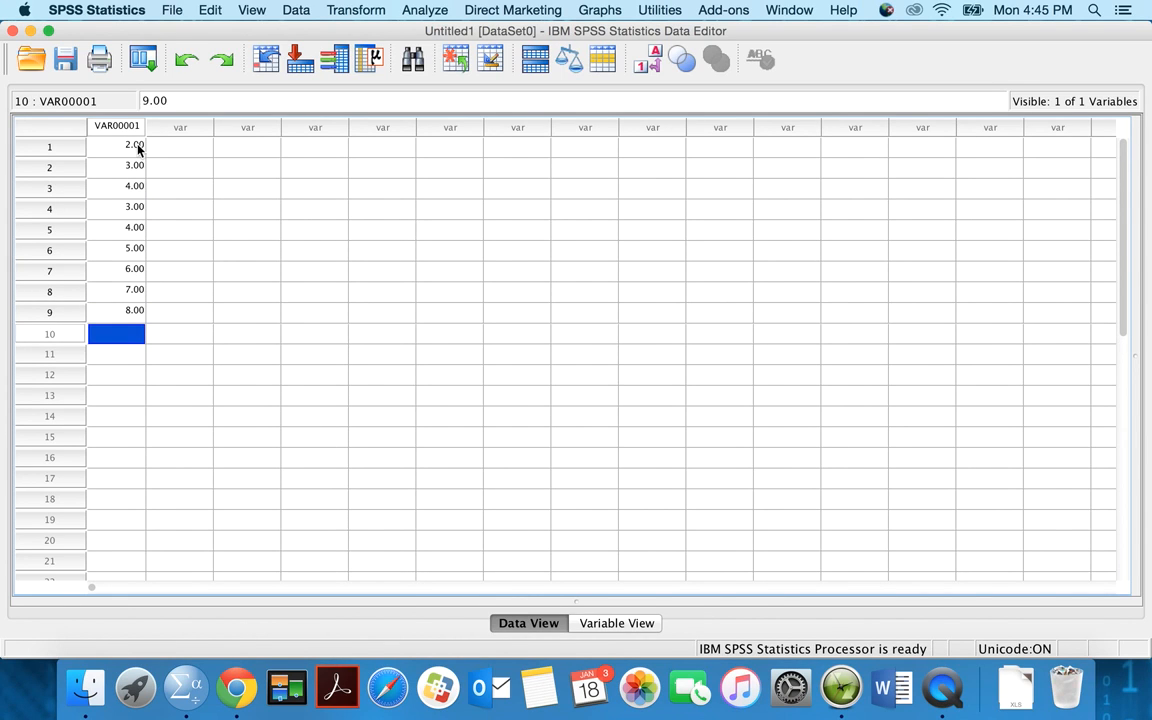
{"action": "key", "text": "Return"}
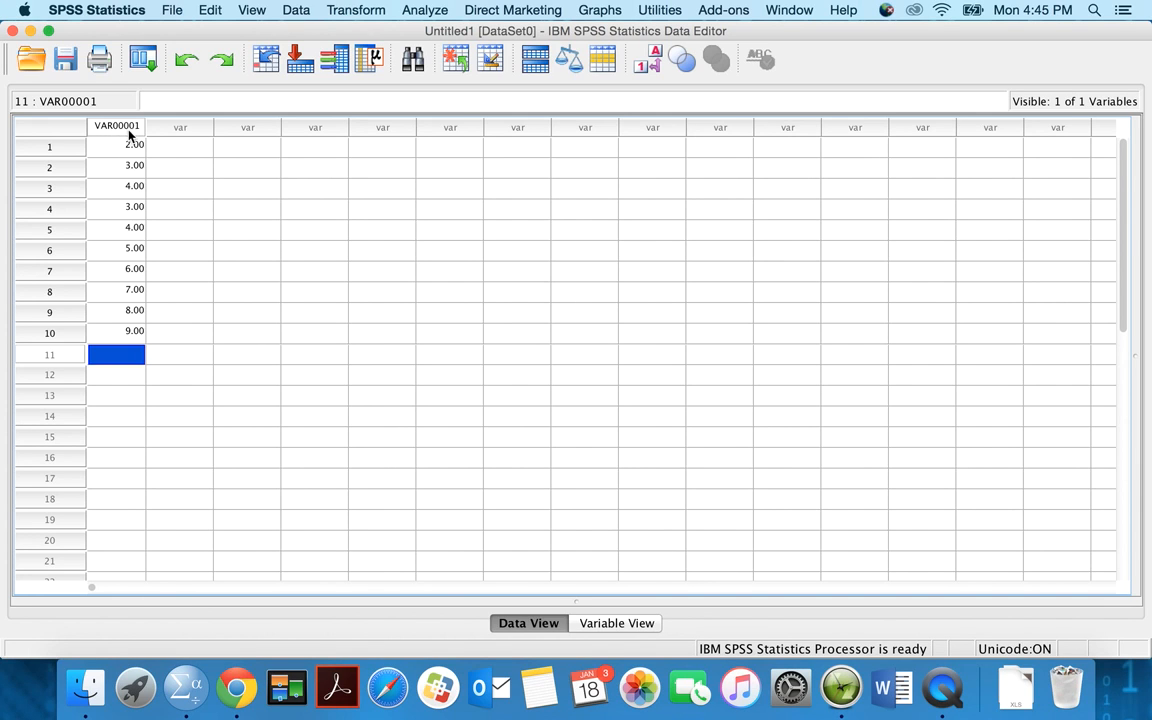
Enter 34, 44, 55, 54, 67, 42, 49, 67, 61 and 88 in rows 1 to 10 of the second column.
{"action": "left_click", "coordinate": [192, 148]}
{"action": "type", "text": "34"}
{"action": "key", "text": "Return"}
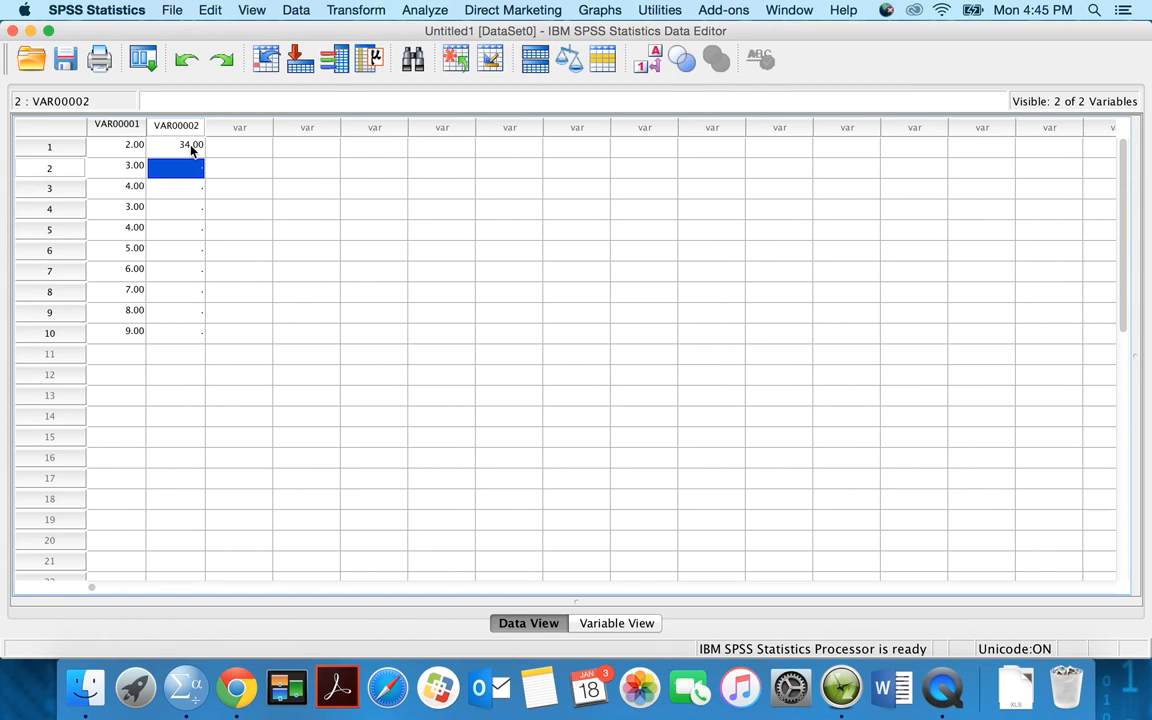
{"action": "type", "text": "55"}
{"action": "key", "text": "Return"}
{"action": "type", "text": "54"}
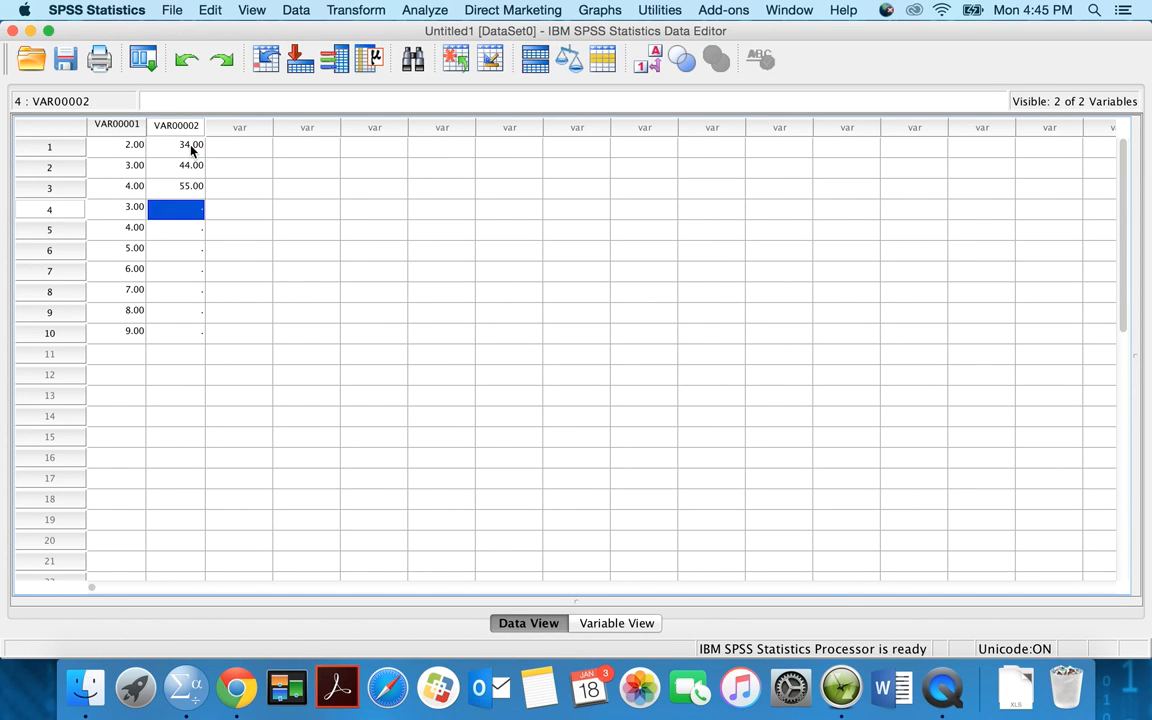
{"action": "key", "text": "Return"}
{"action": "type", "text": "67"}
{"action": "key", "text": "Return"}
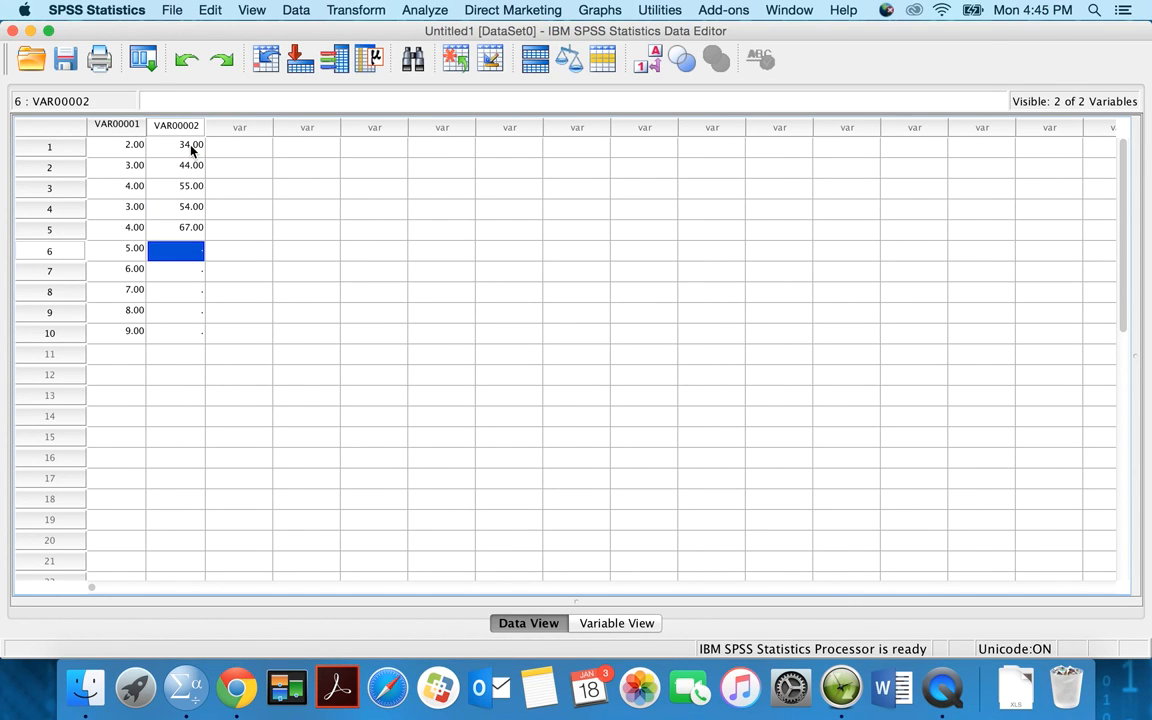
{"action": "type", "text": "42"}
{"action": "key", "text": "Return"}
{"action": "type", "text": "49"}
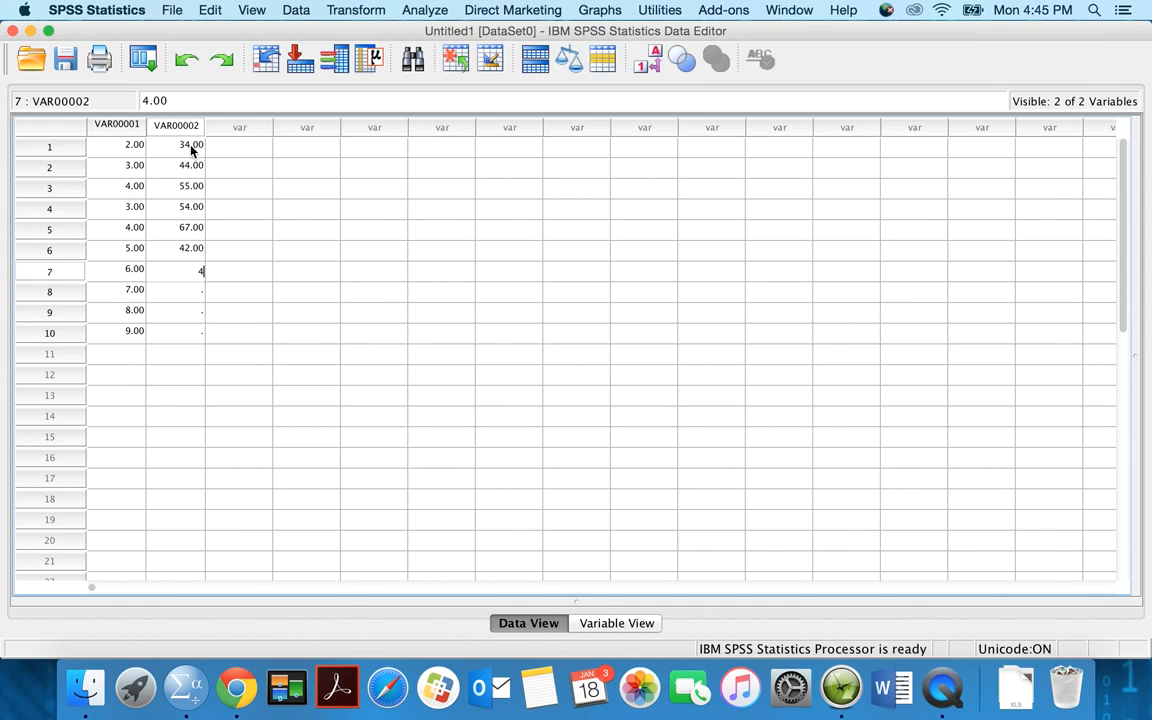
{"action": "key", "text": "Return"}
{"action": "type", "text": "67"}
{"action": "key", "text": "Return"}
{"action": "type", "text": "61"}
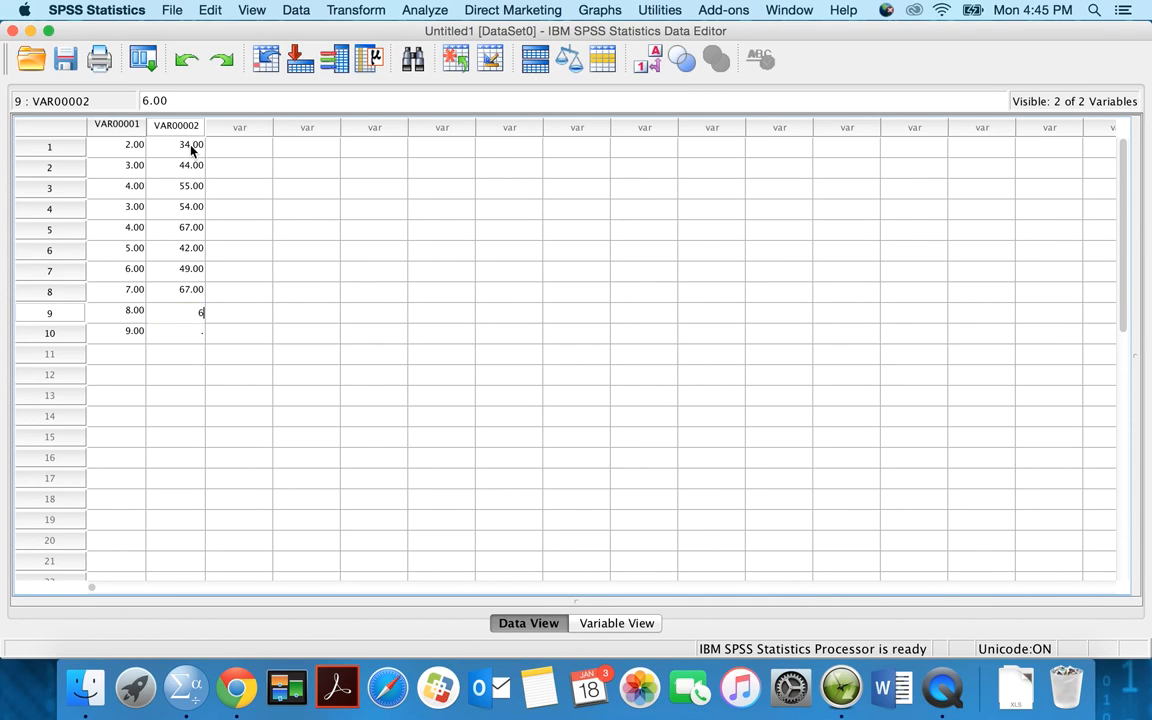
{"action": "key", "text": "Return"}
{"action": "type", "text": "88"}
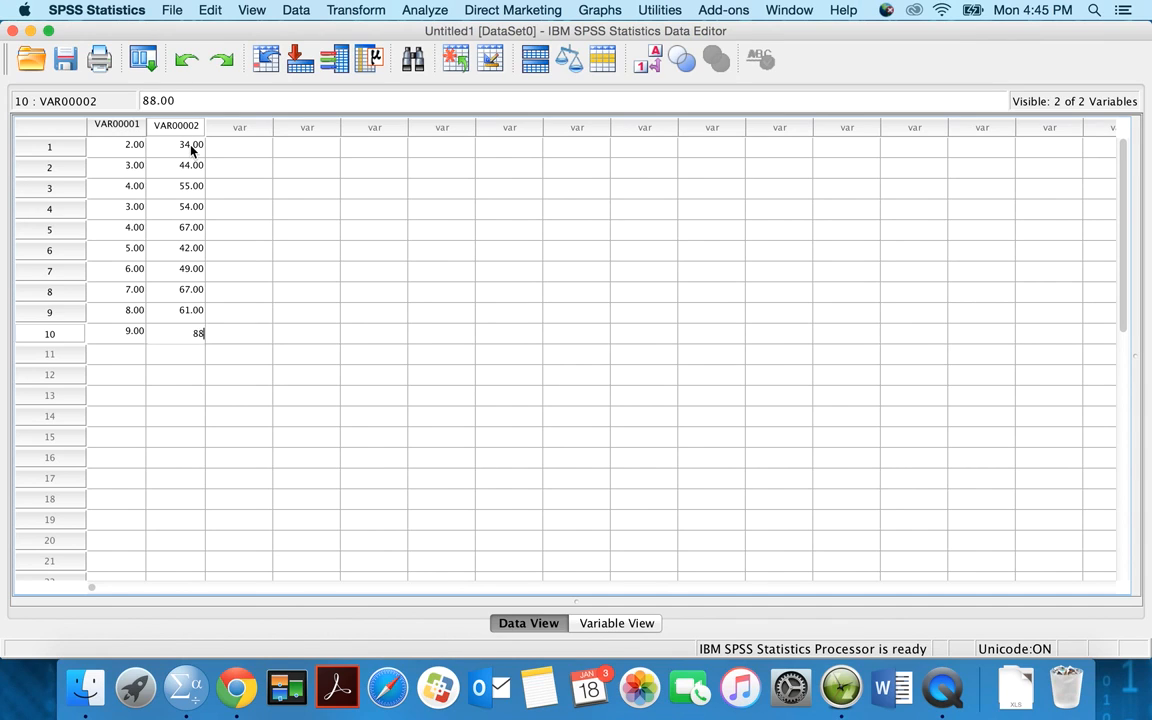
{"action": "key", "text": "Return"}
{"action": "key", "text": "Up"}
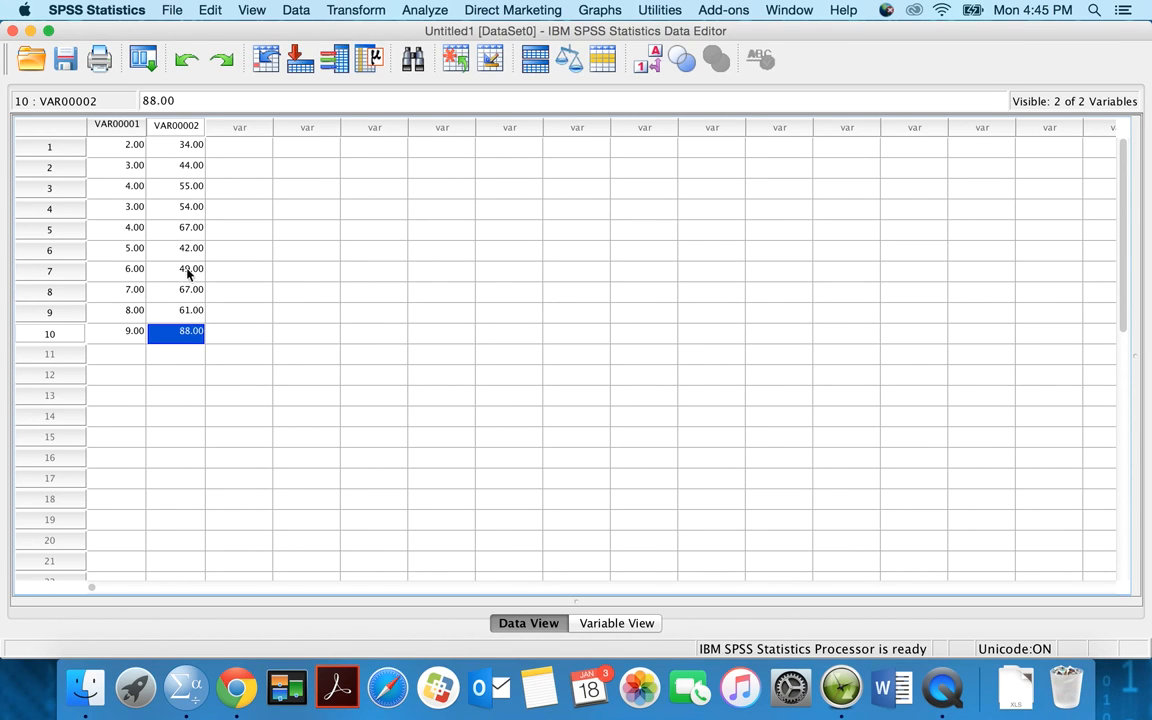
Rename the first variable Y in the variable definitions.
{"action": "left_click", "coordinate": [603, 631]}
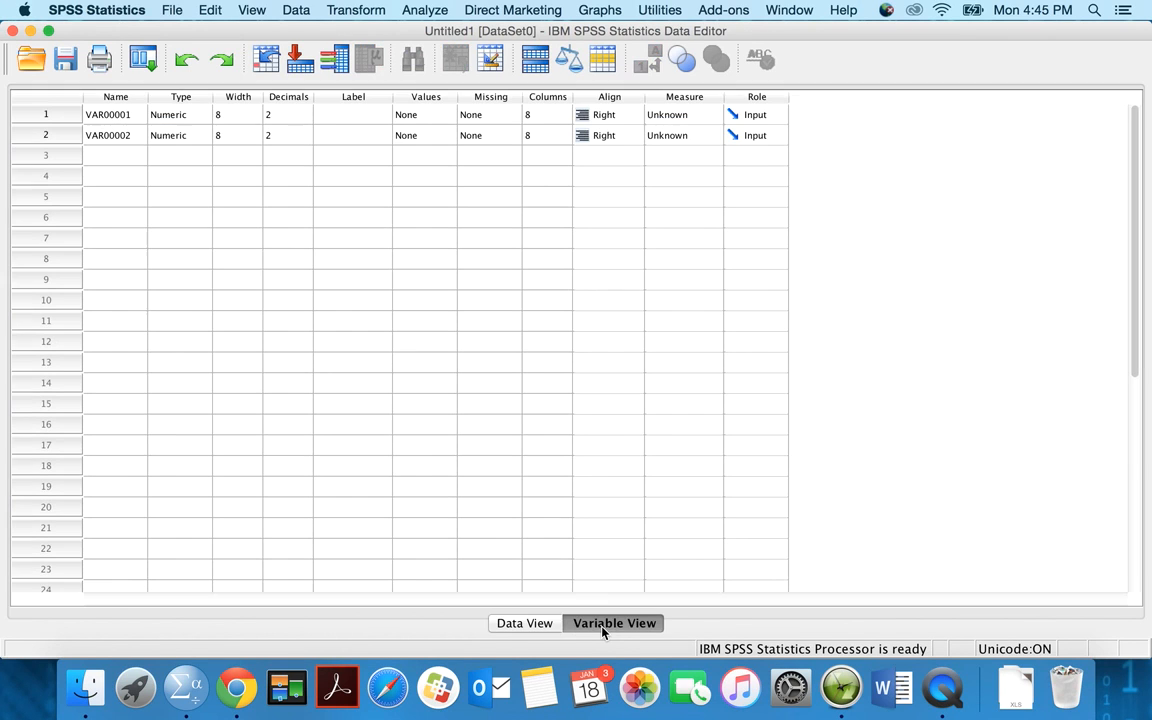
{"action": "left_click", "coordinate": [121, 121]}
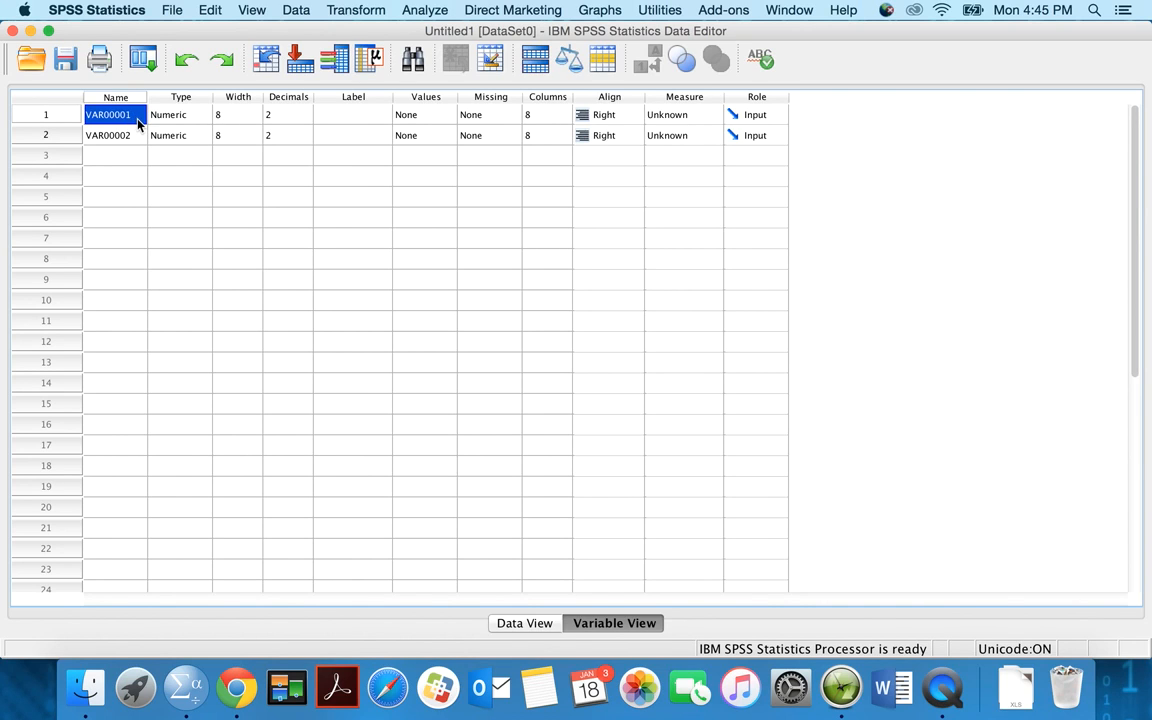
{"action": "left_click", "coordinate": [139, 119]}
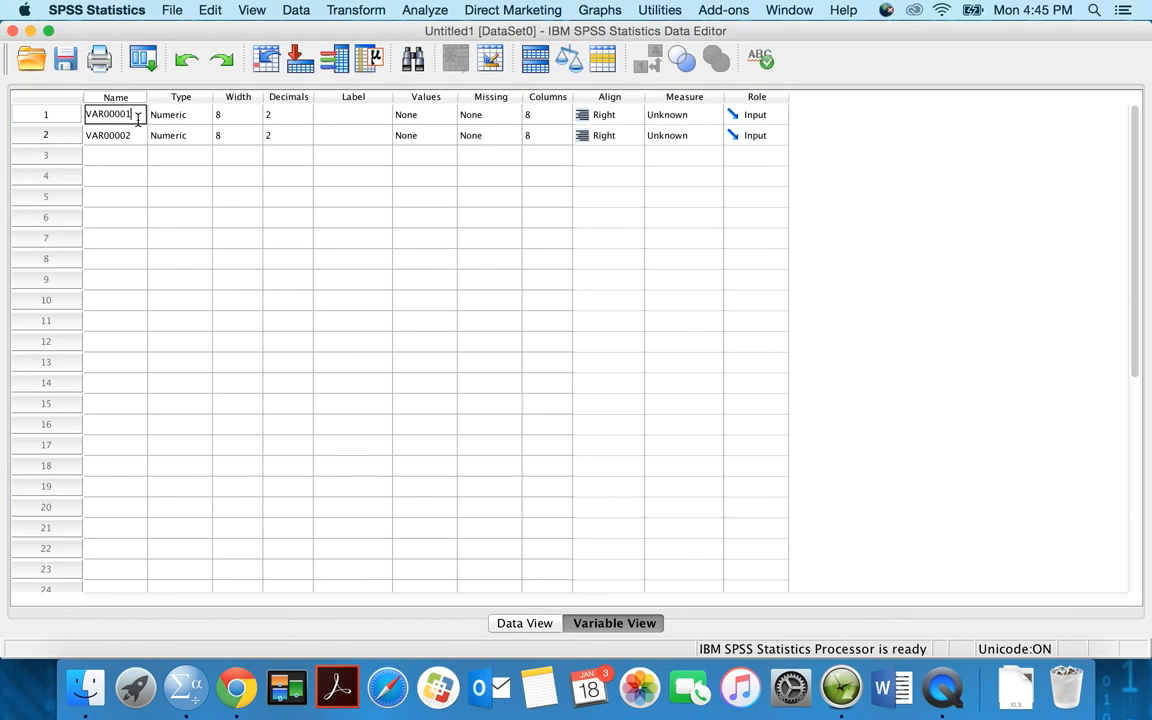
{"action": "double_click", "coordinate": [138, 117]}
{"action": "type", "text": "Y"}
Rename the second variable X and return to the data sheet to check the column names.
{"action": "left_click", "coordinate": [133, 139]}
{"action": "left_click", "coordinate": [133, 139]}
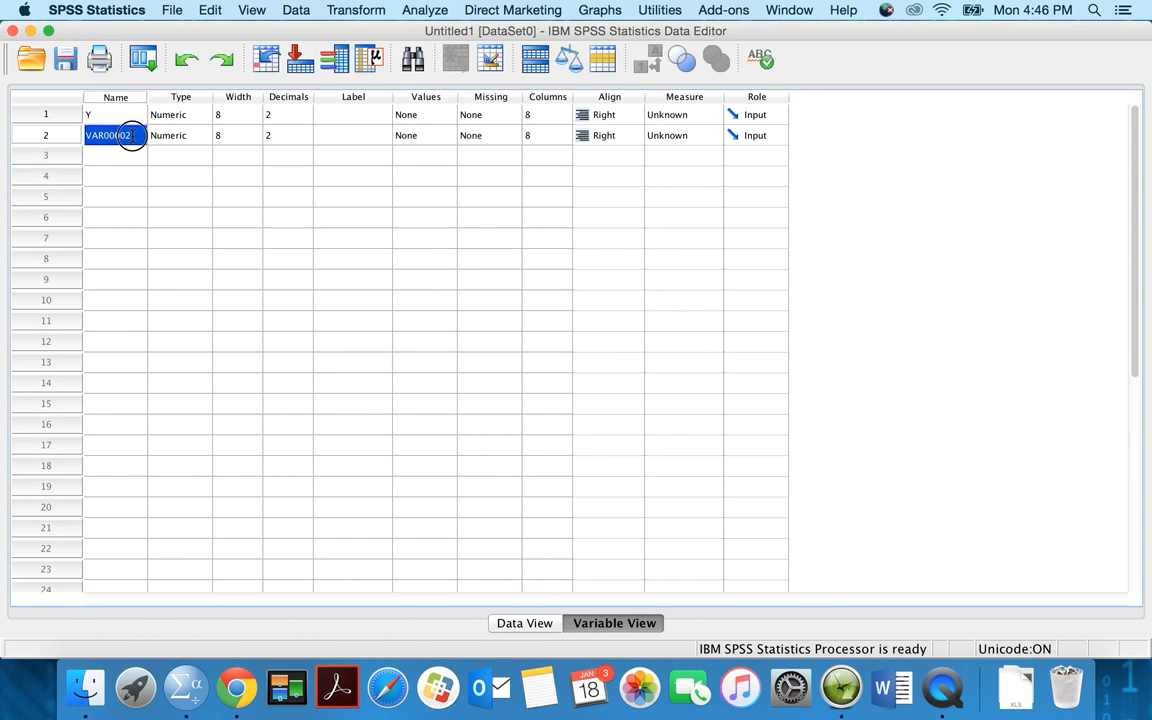
{"action": "double_click", "coordinate": [82, 135]}
{"action": "type", "text": "X"}
{"action": "left_click", "coordinate": [109, 157]}
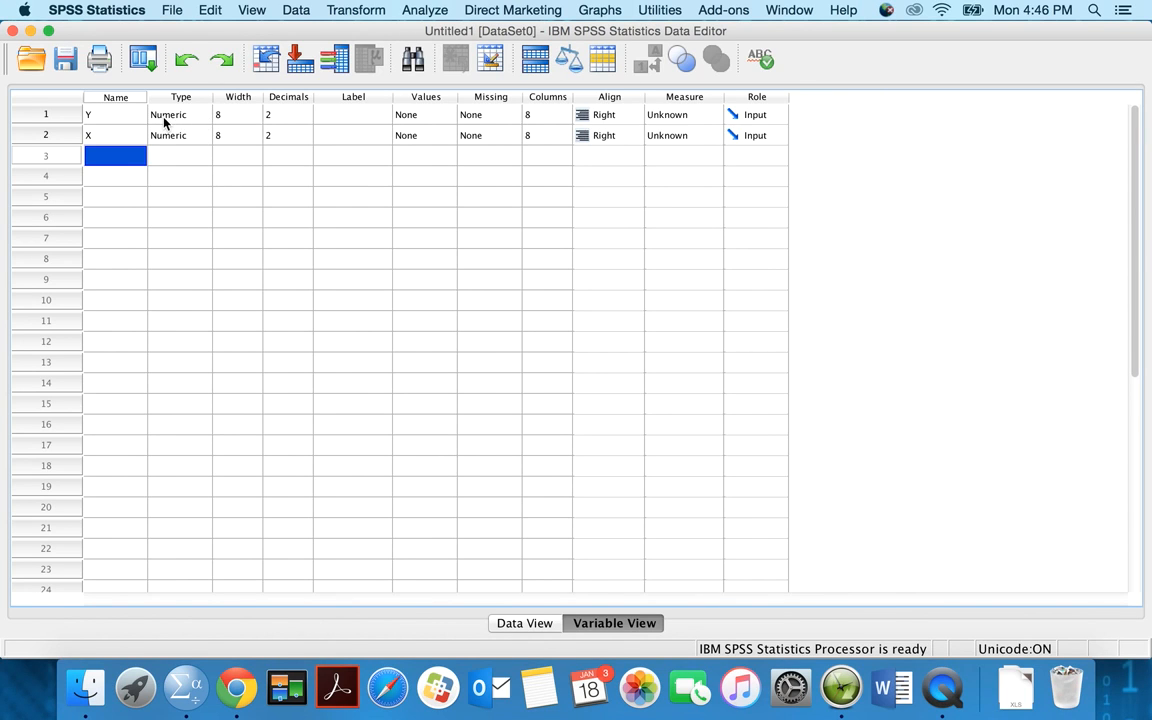
{"action": "left_click", "coordinate": [519, 622]}
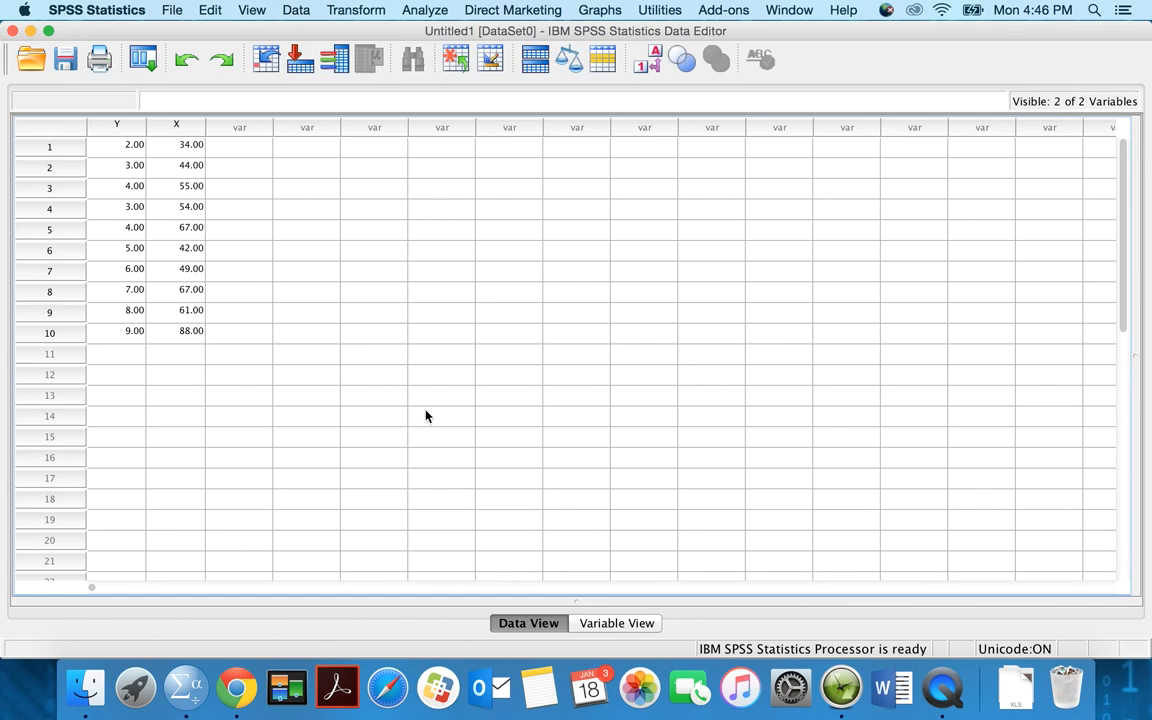
Review the variable type options of Y in the variable definitions and accept Numeric with width 8 and 2 decimal places.
{"action": "left_click", "coordinate": [607, 626]}
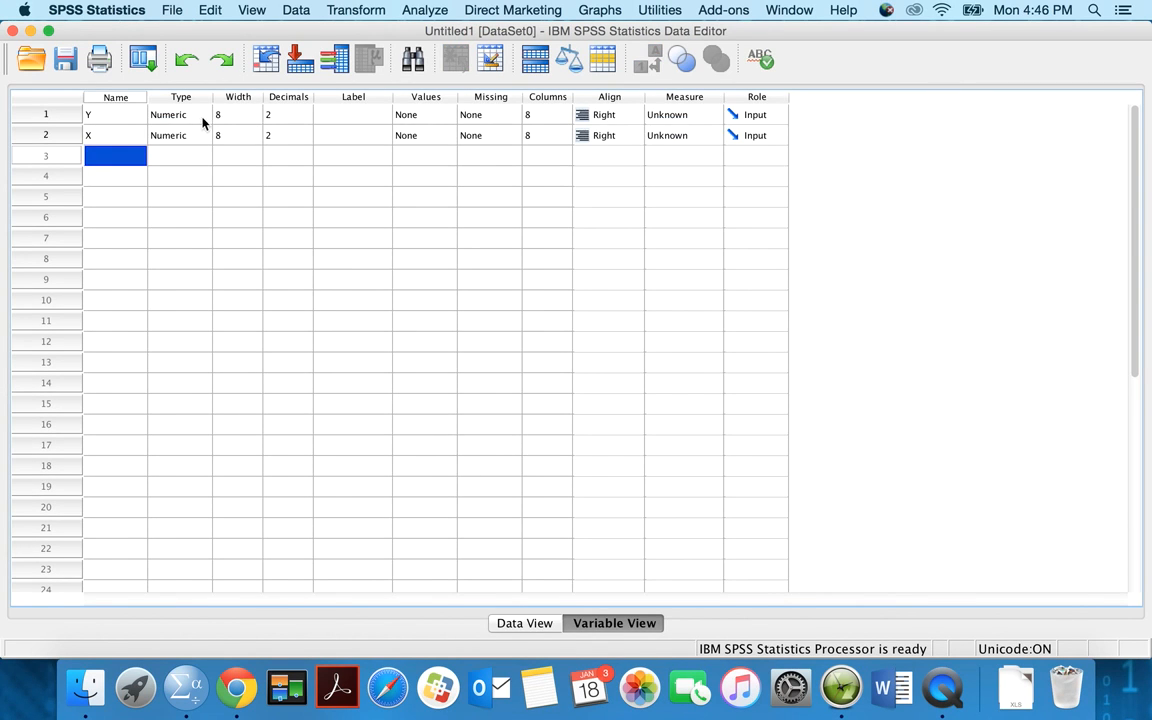
{"action": "left_click", "coordinate": [196, 118]}
{"action": "left_click", "coordinate": [206, 118]}
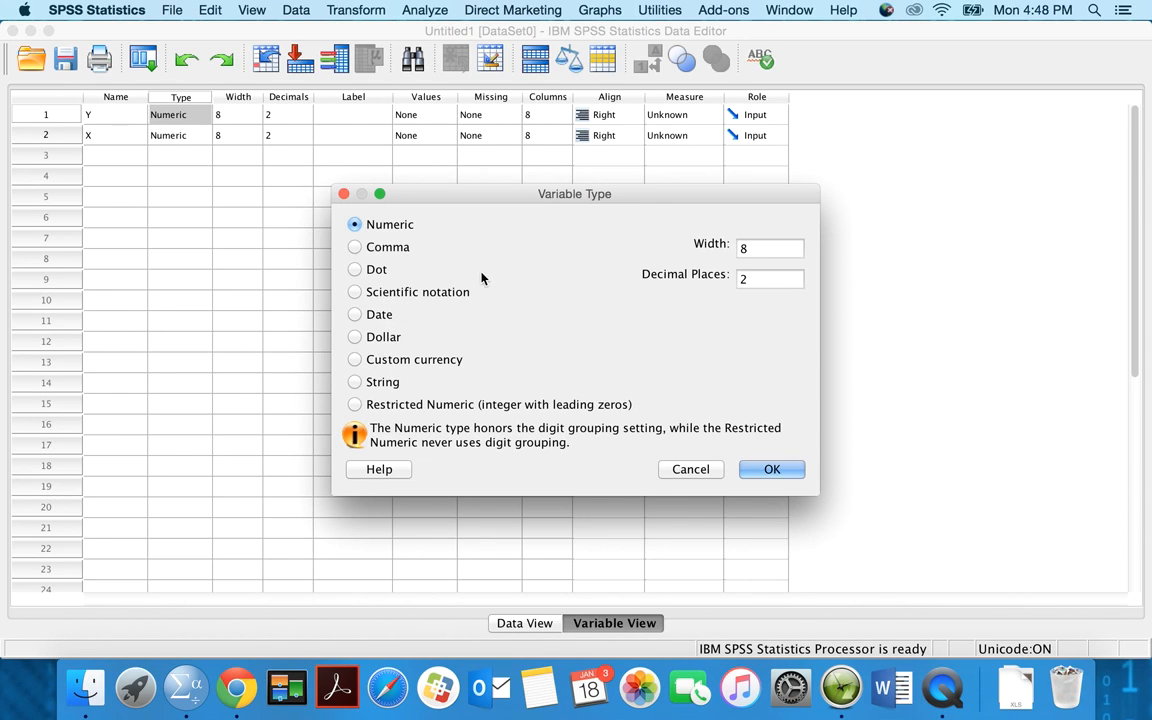
{"action": "left_click", "coordinate": [772, 470]}
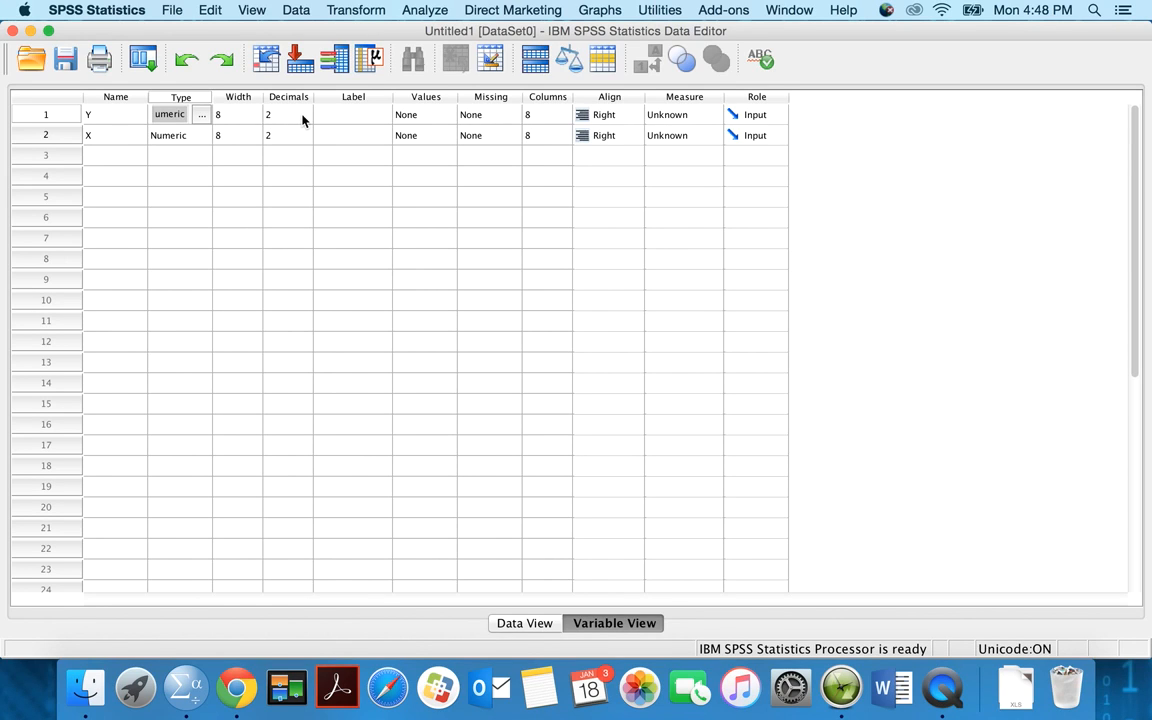
Widen the Label column and give variable Y the label "Variable for demonstration", spelled correctly.
{"action": "left_click", "coordinate": [374, 98]}
{"action": "left_click_drag", "start_coordinate": [390, 97], "coordinate": [546, 97]}
{"action": "left_click", "coordinate": [475, 117]}
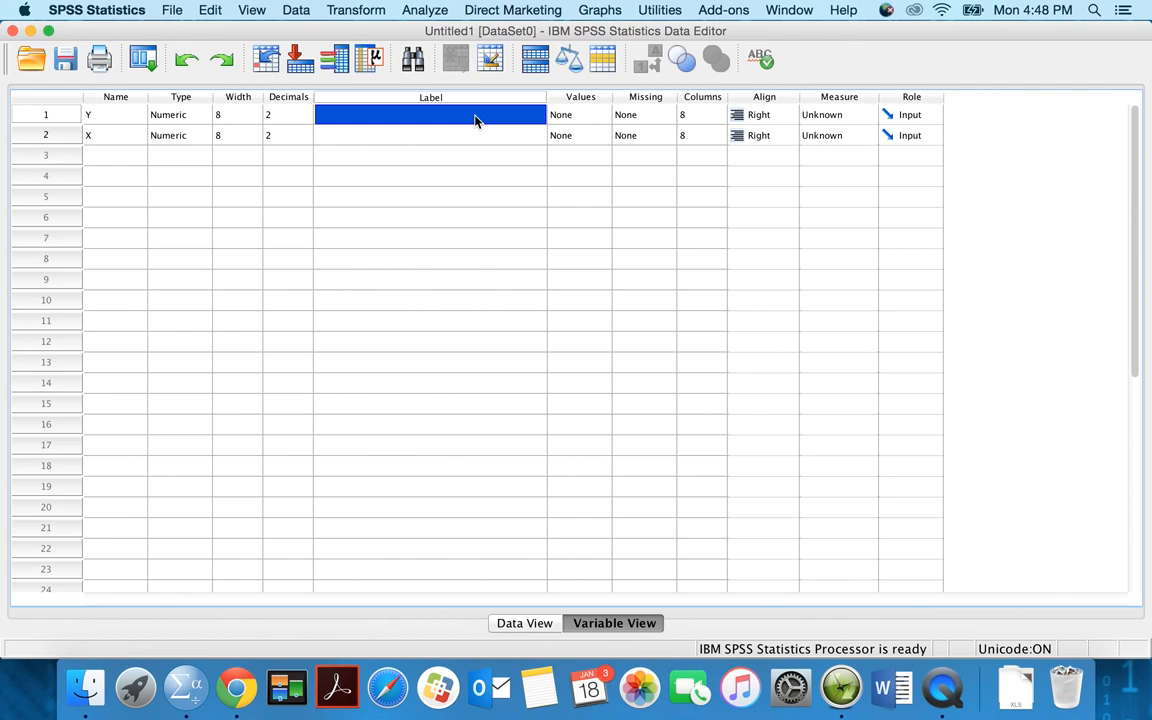
{"action": "type", "text": "V"}
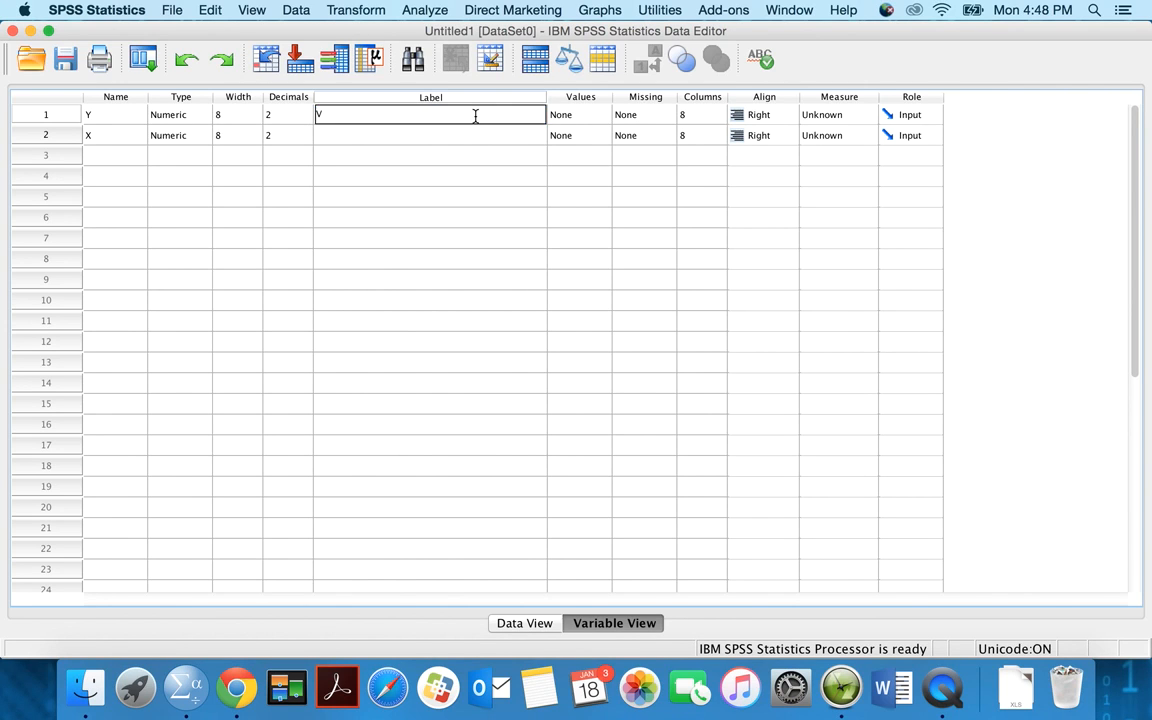
{"action": "type", "text": "ariable for demostr"}
{"action": "left_click", "coordinate": [444, 137]}
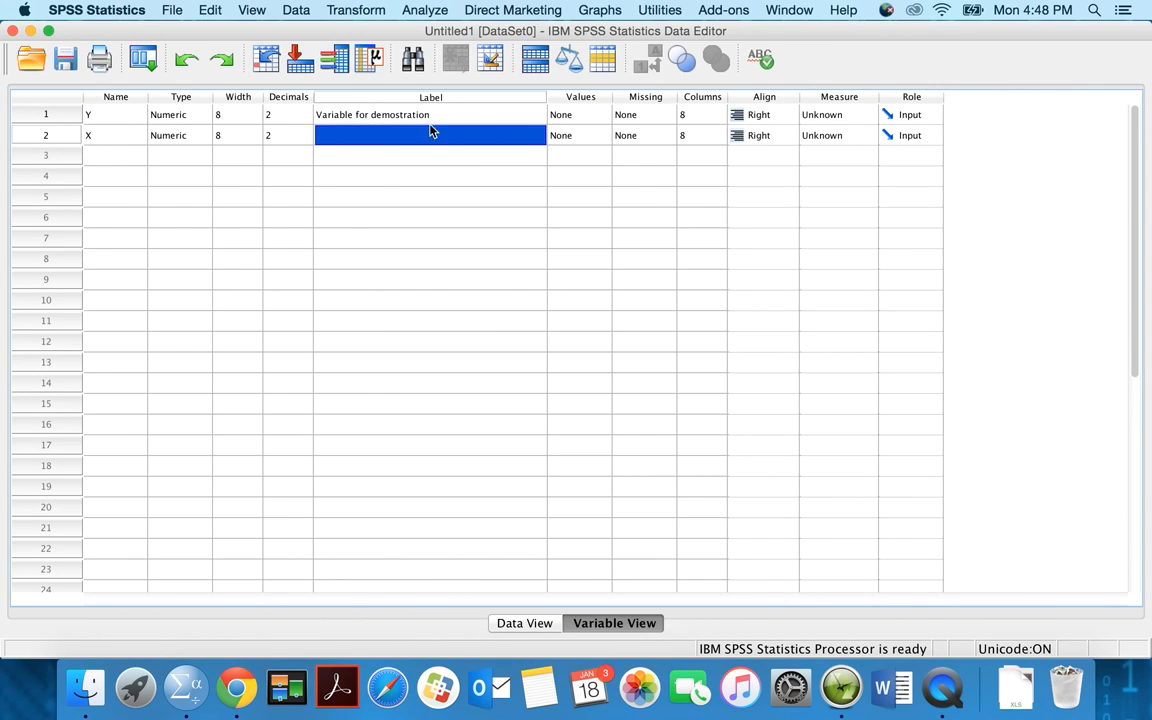
{"action": "left_click", "coordinate": [399, 118]}
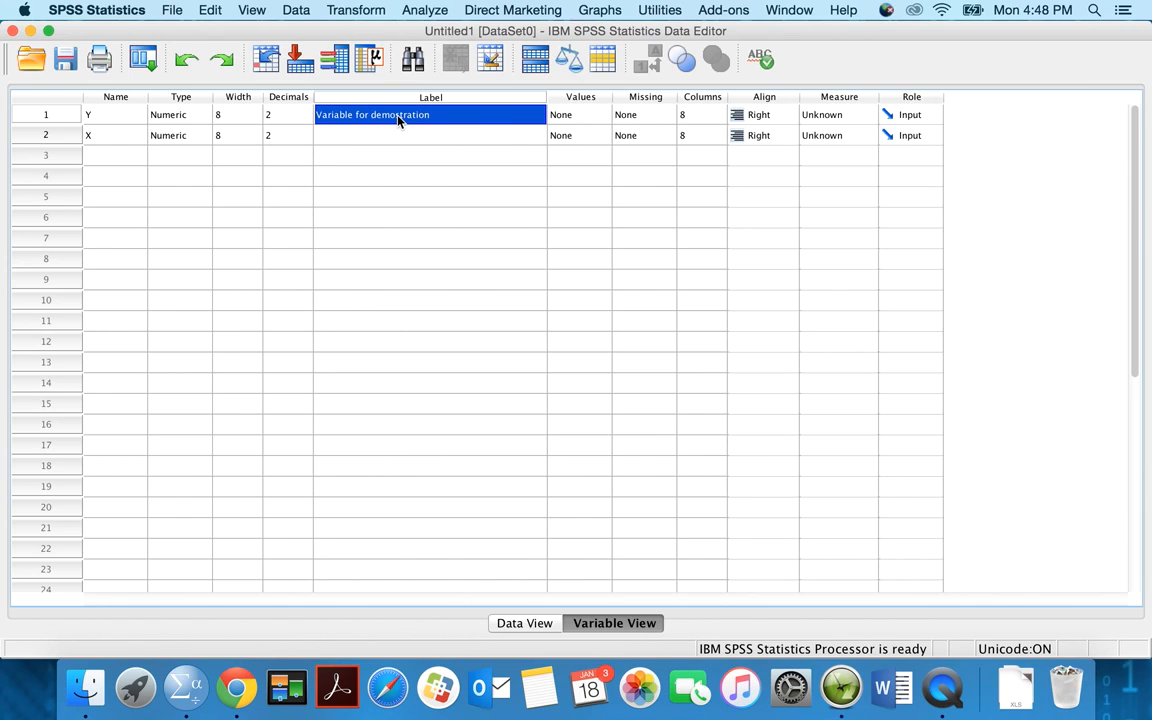
{"action": "left_click", "coordinate": [397, 117]}
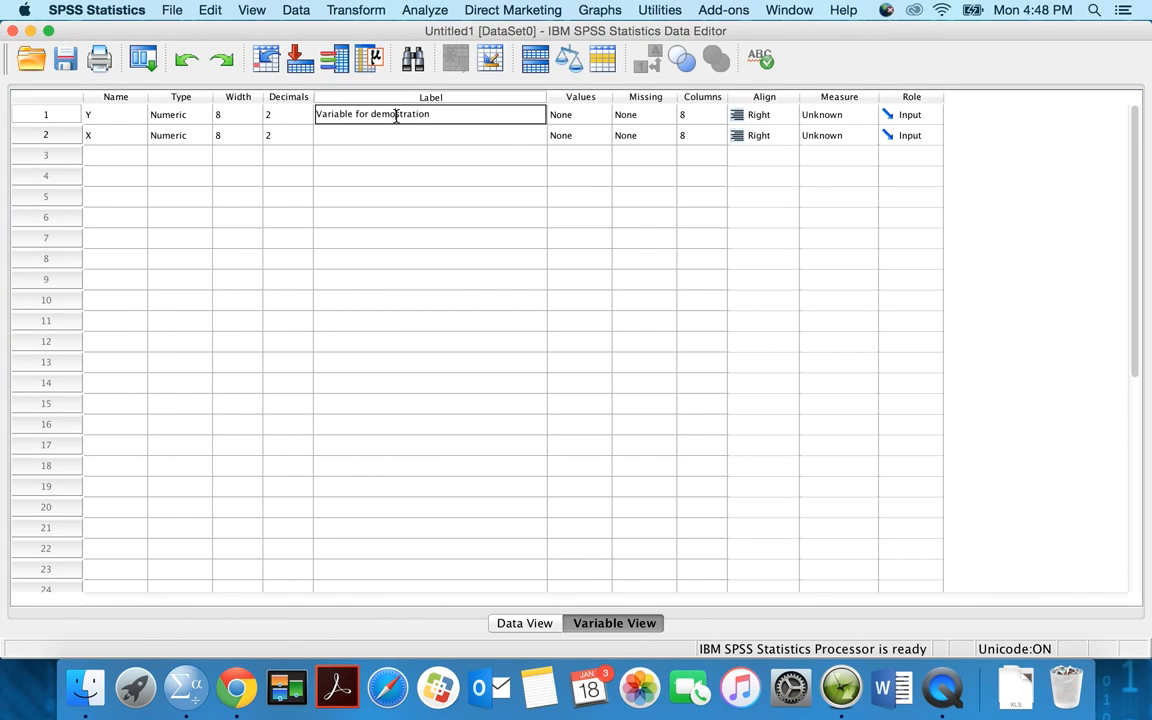
{"action": "left_click", "coordinate": [502, 141]}
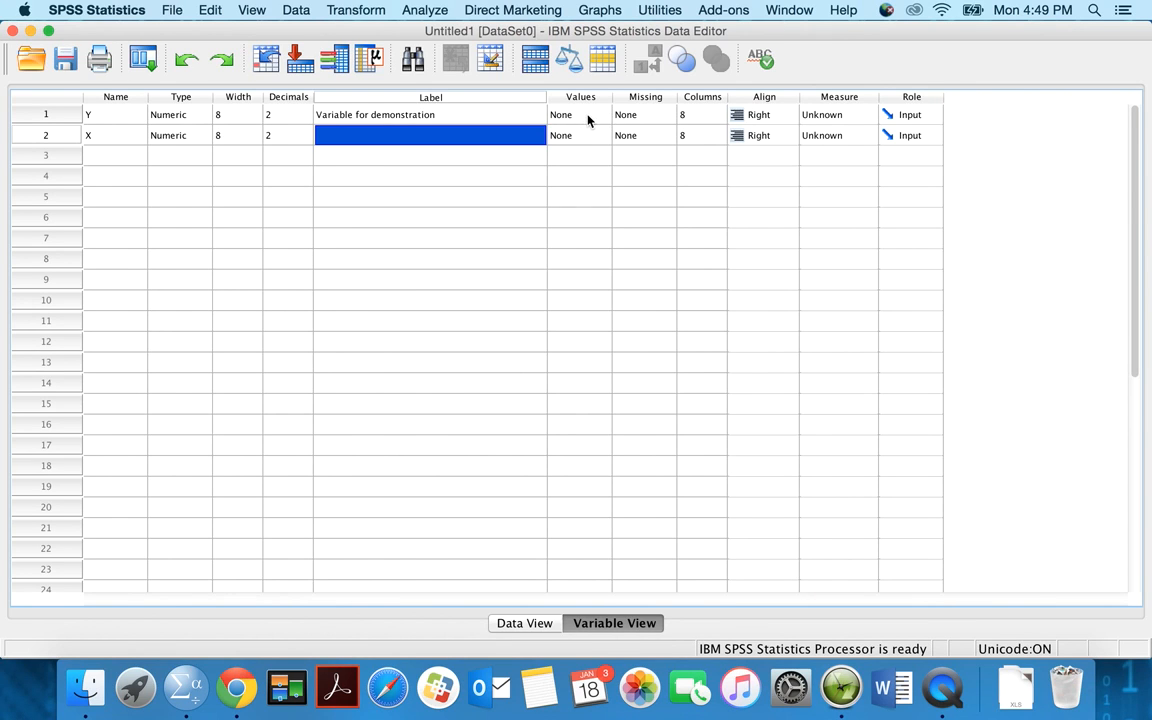
Review the missing value options of Y without changing them, and check the data sheet before returning to the variable definitions.
{"action": "left_click", "coordinate": [665, 116]}
{"action": "left_click", "coordinate": [665, 115]}
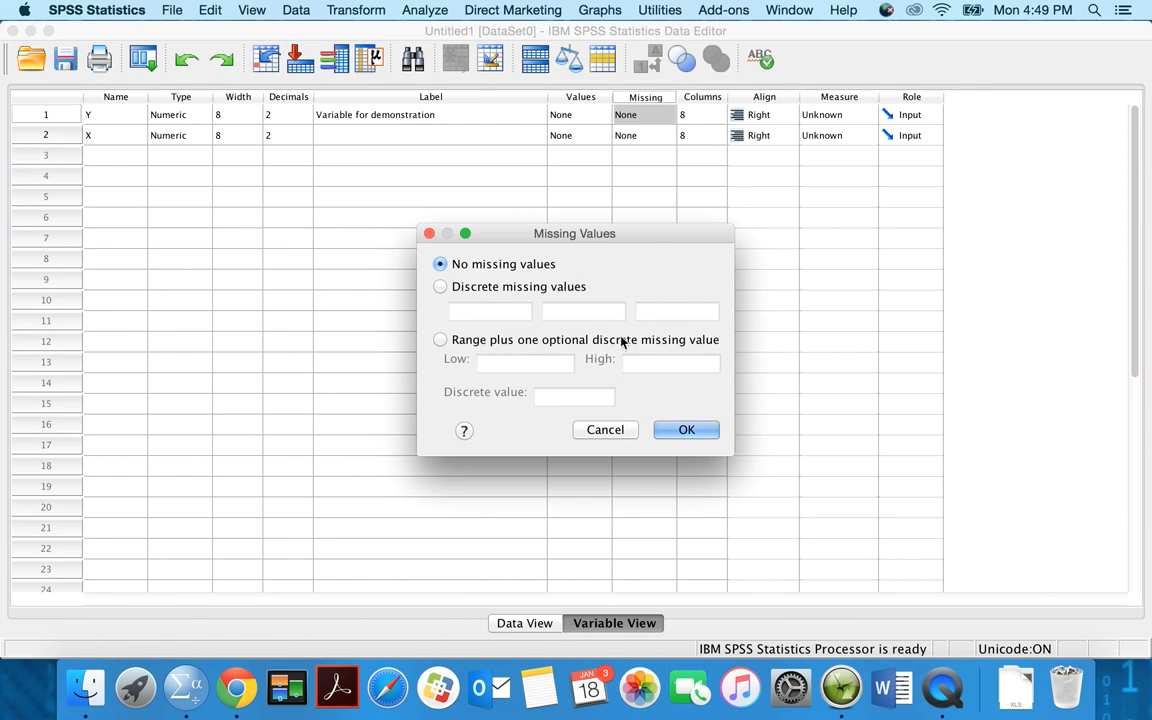
{"action": "left_click", "coordinate": [600, 436]}
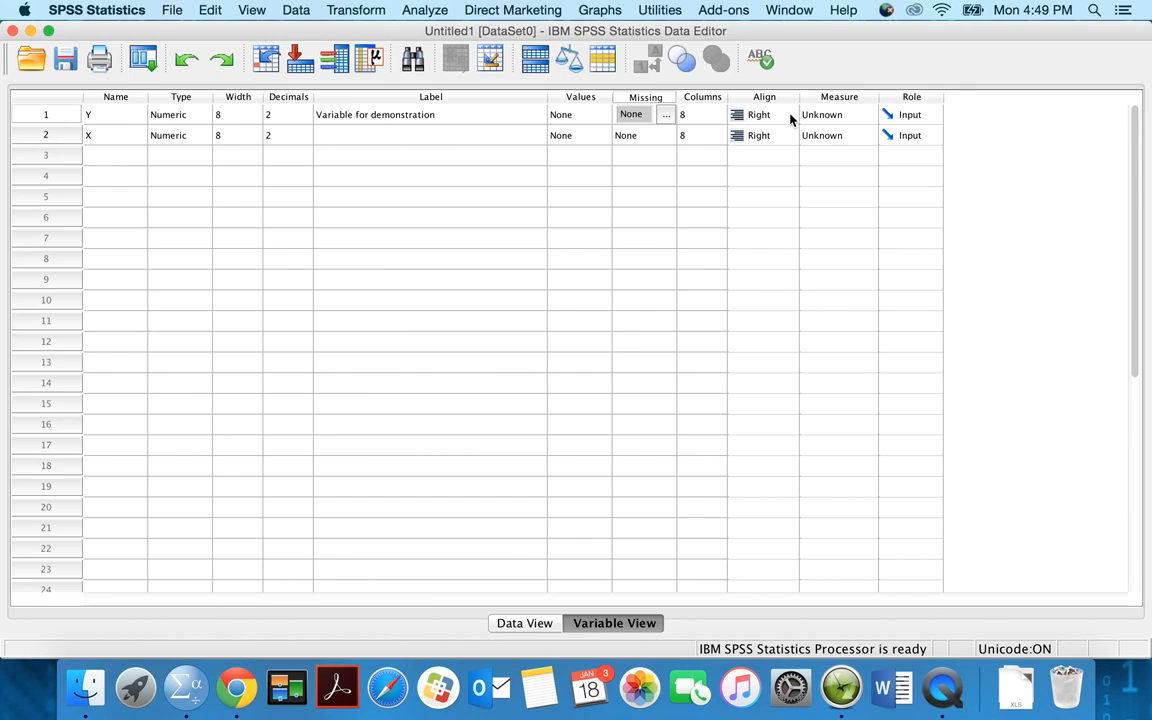
{"action": "left_click", "coordinate": [508, 627]}
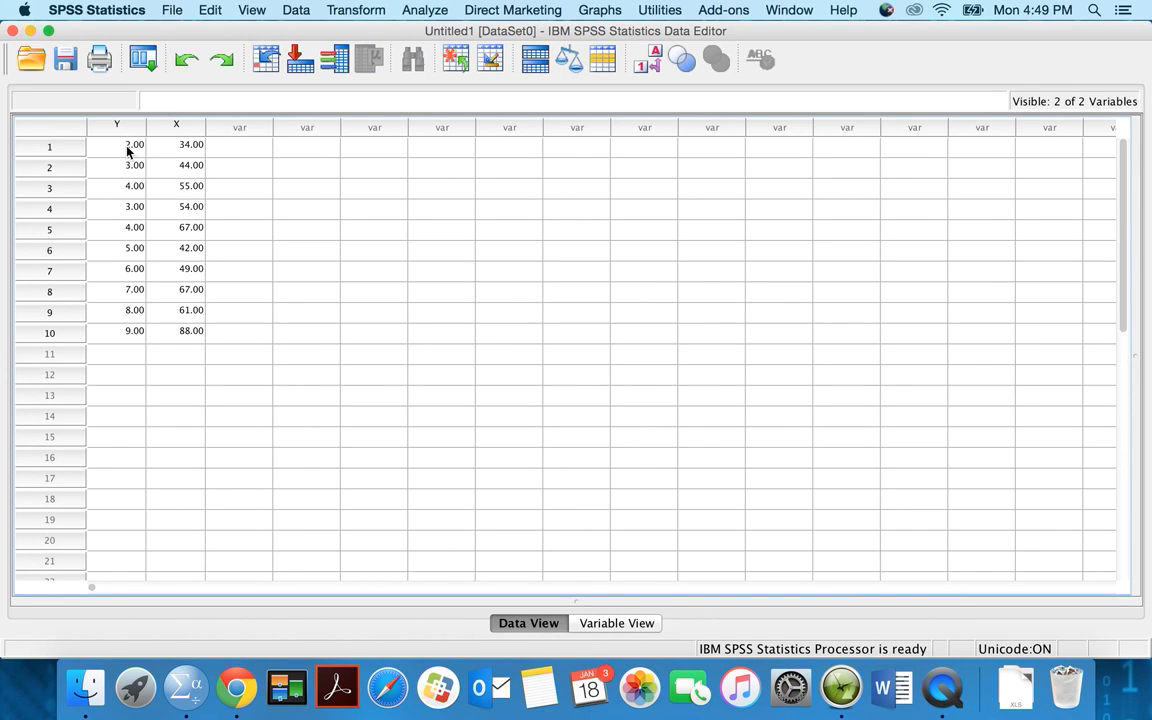
{"action": "left_click", "coordinate": [600, 624]}
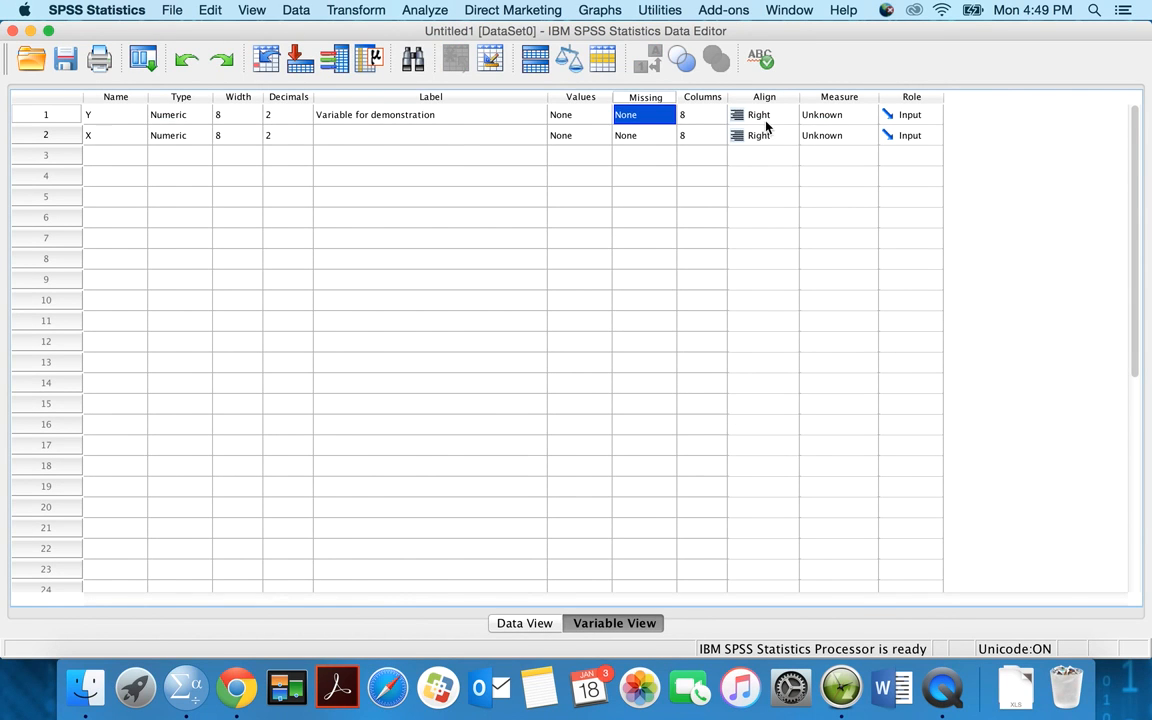
Set the measurement level of both Y and X to Scale.
{"action": "left_click", "coordinate": [870, 117]}
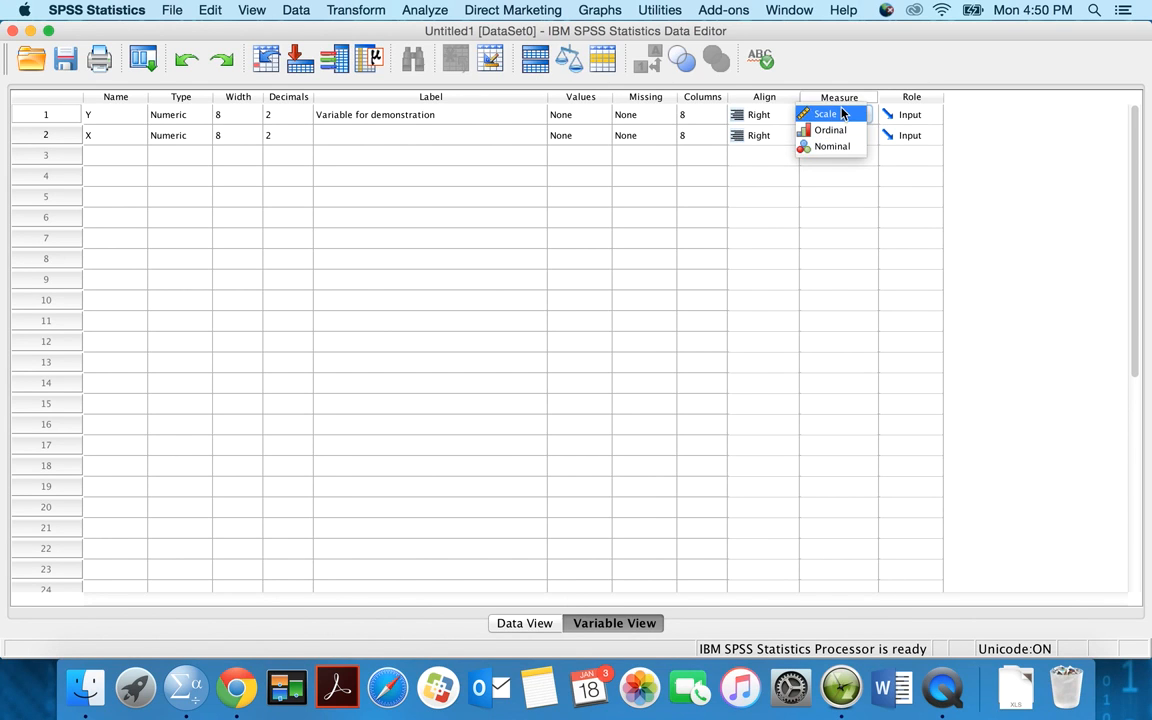
{"action": "left_click", "coordinate": [828, 114]}
{"action": "left_click", "coordinate": [867, 134]}
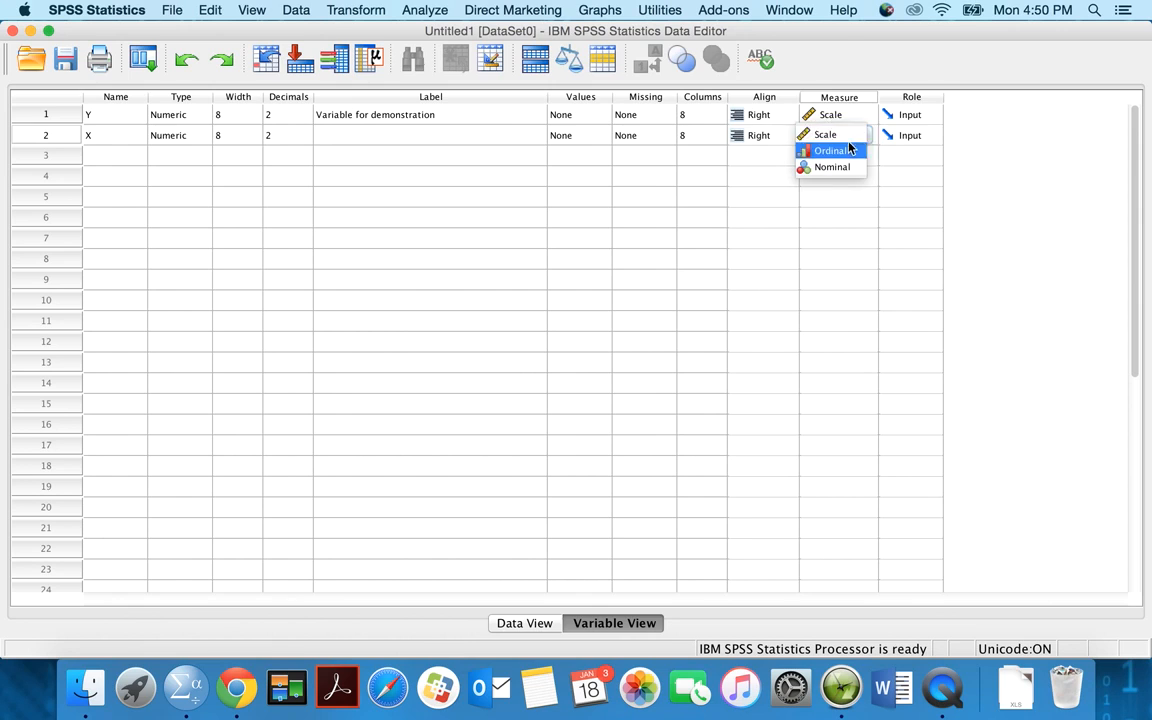
{"action": "left_click", "coordinate": [835, 132]}
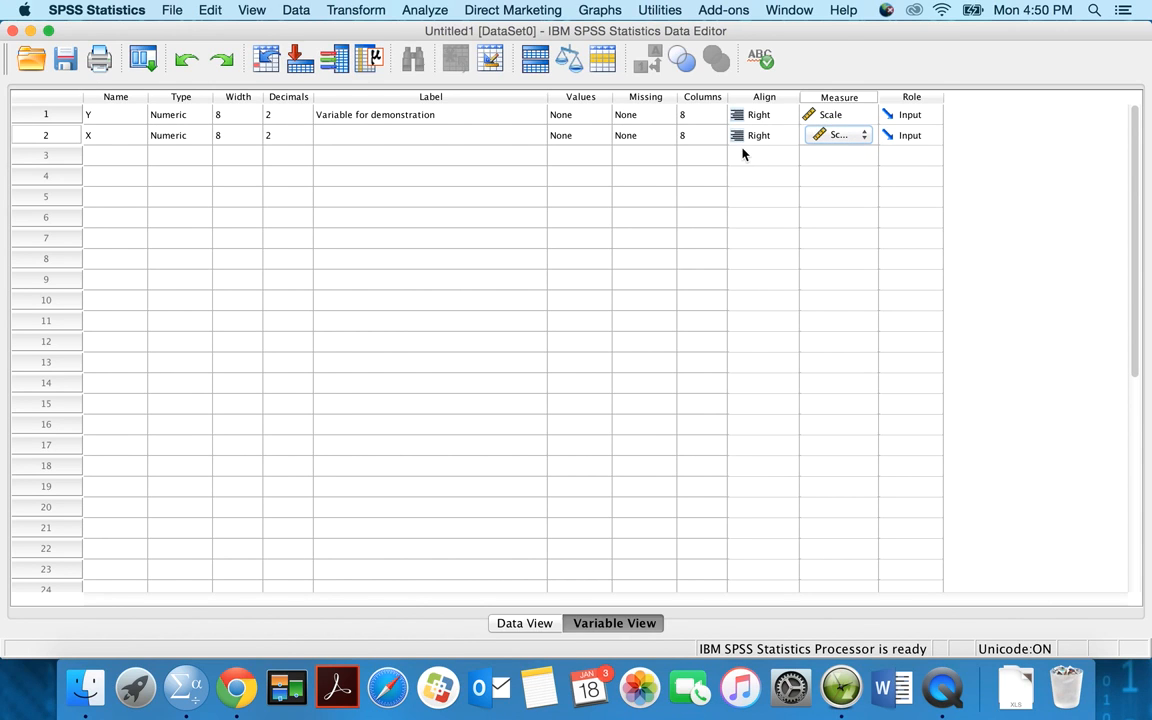
{"action": "left_click", "coordinate": [113, 142]}
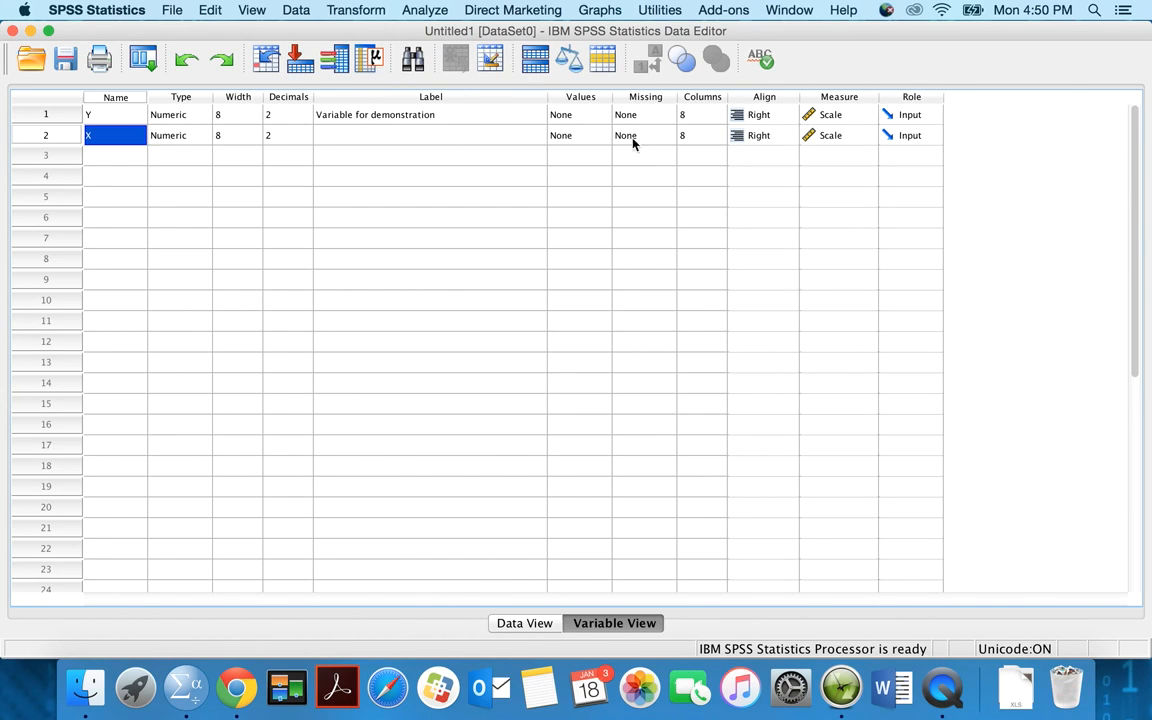
{"action": "left_click", "coordinate": [869, 118]}
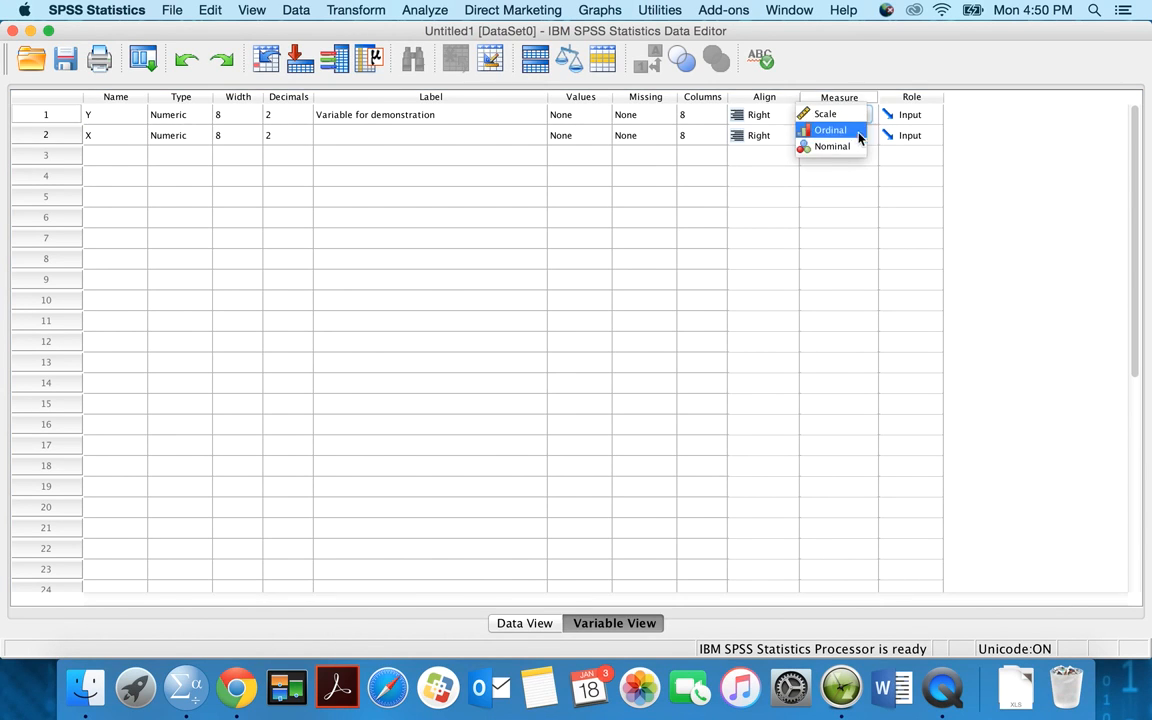
{"action": "left_click", "coordinate": [840, 114]}
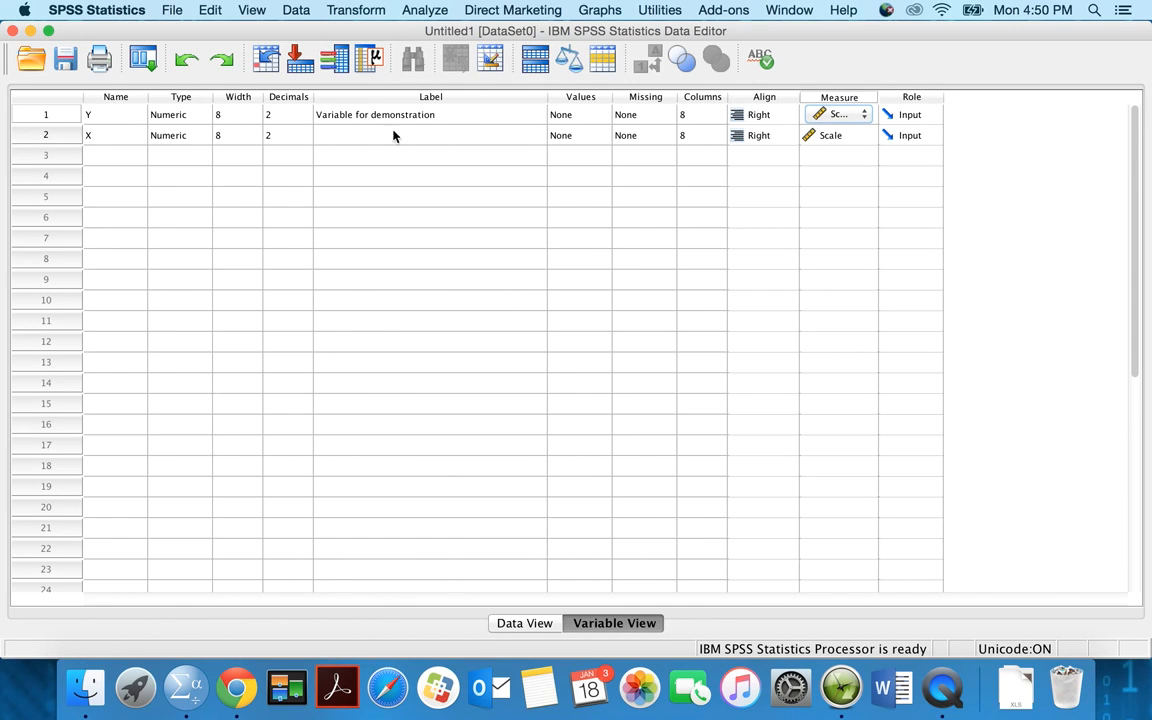
Return to the data sheet and view the available commands for saving the data file.
{"action": "left_click", "coordinate": [526, 623]}
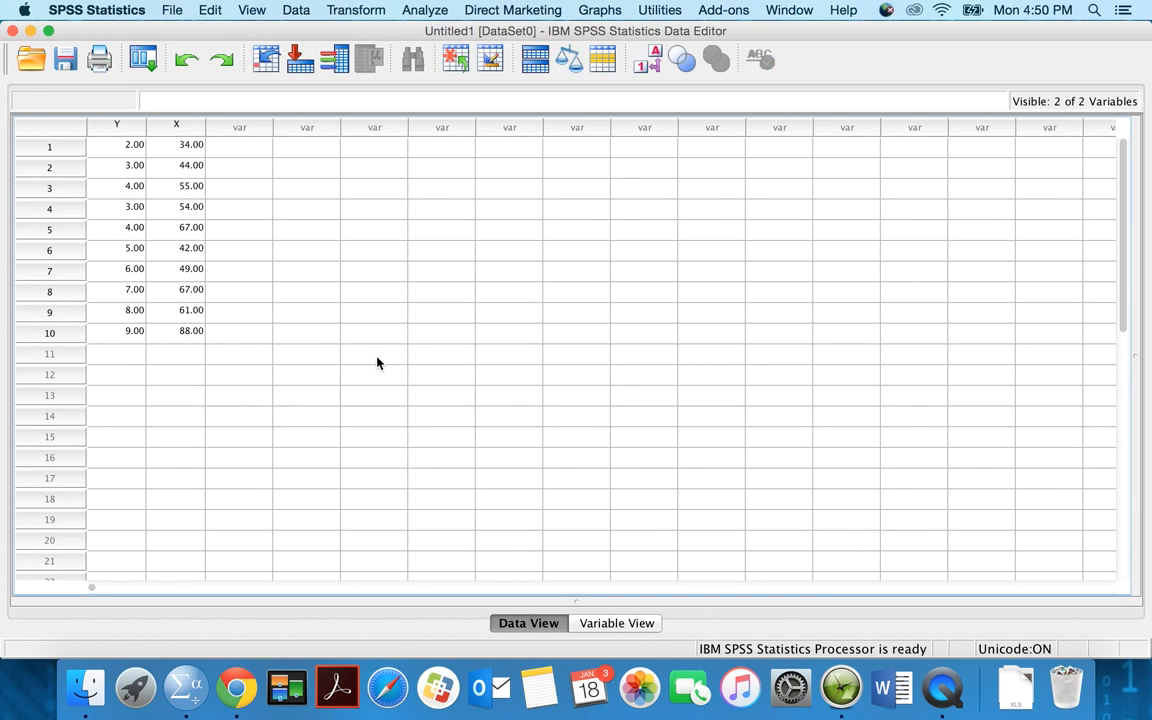
{"action": "left_click", "coordinate": [180, 16]}
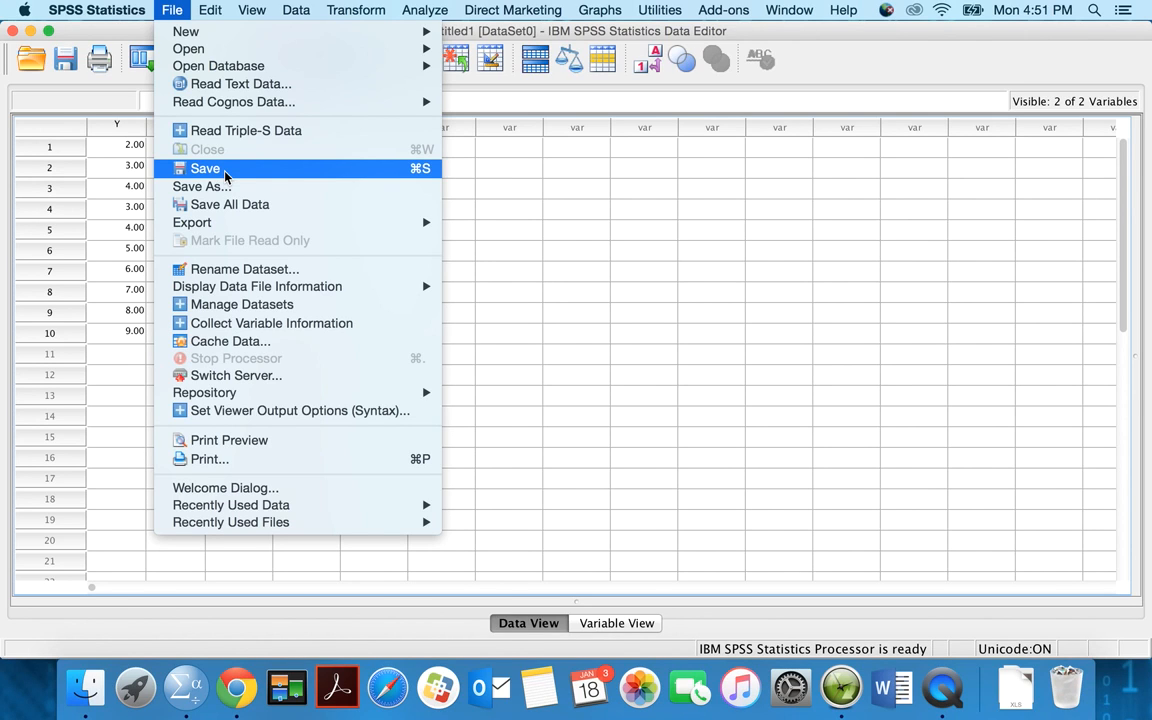
{"action": "left_click", "coordinate": [511, 164]}
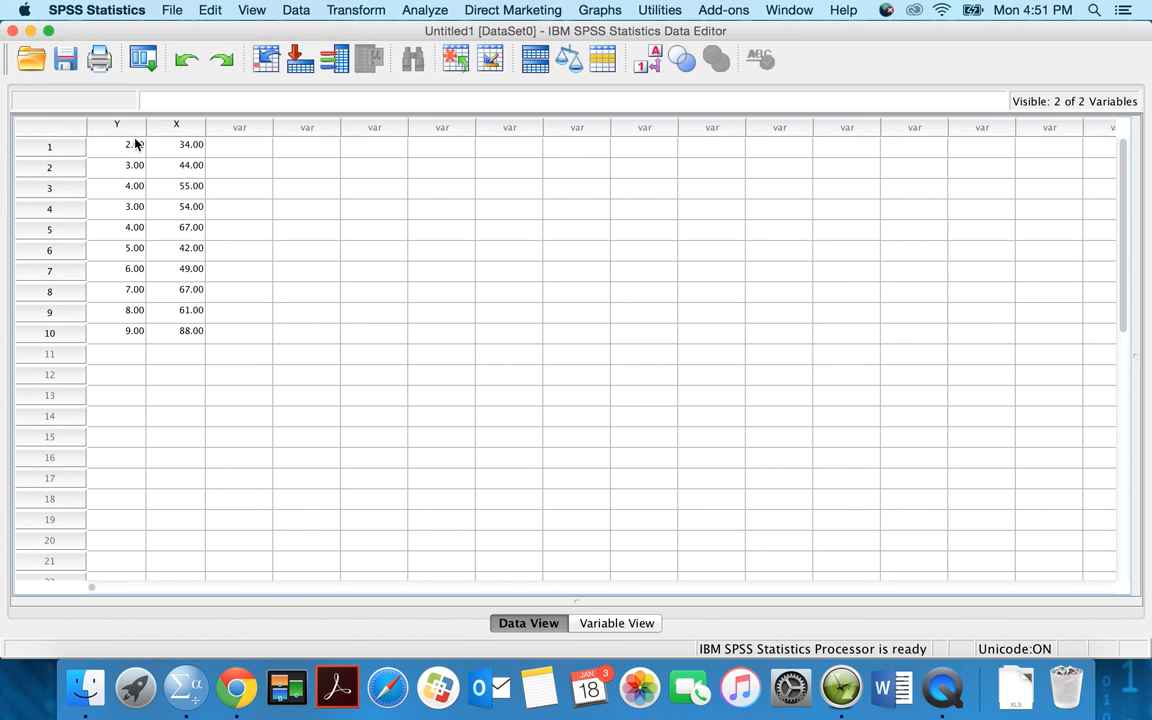
Open the Frequencies analysis from Descriptive Statistics and list its variables by name instead of by label.
{"action": "left_click", "coordinate": [437, 9]}
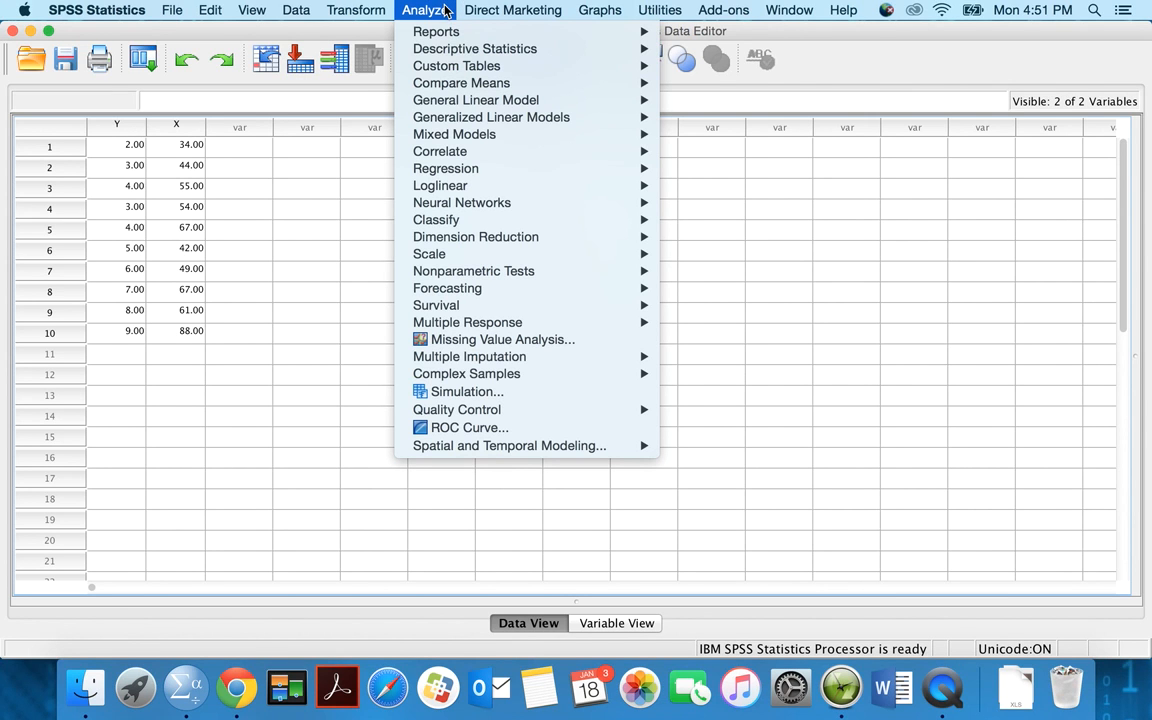
{"action": "mouse_move", "coordinate": [427, 49]}
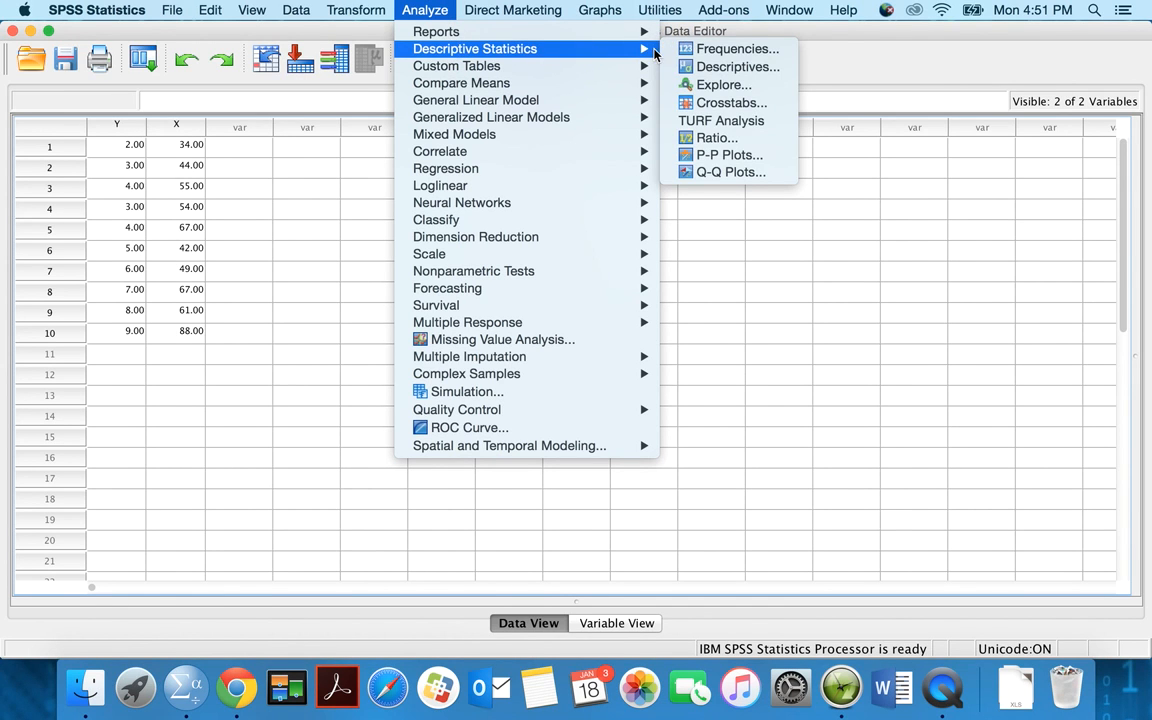
{"action": "left_click", "coordinate": [714, 50]}
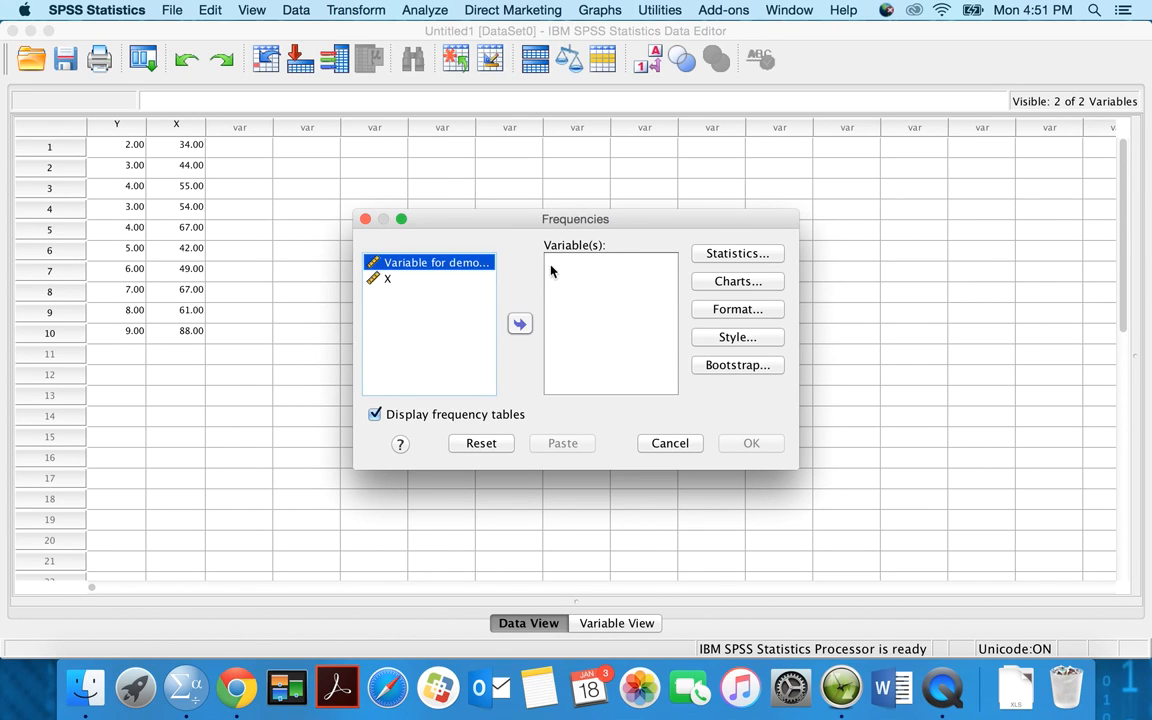
{"action": "right_click", "coordinate": [406, 270]}
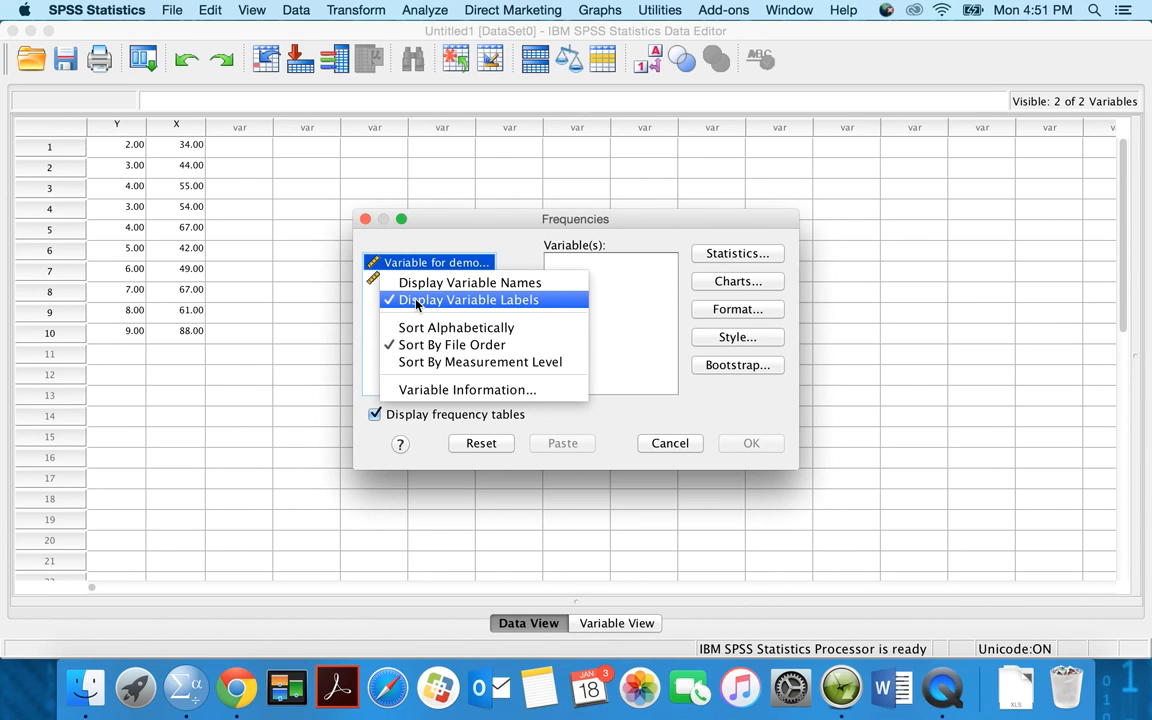
{"action": "left_click", "coordinate": [372, 313]}
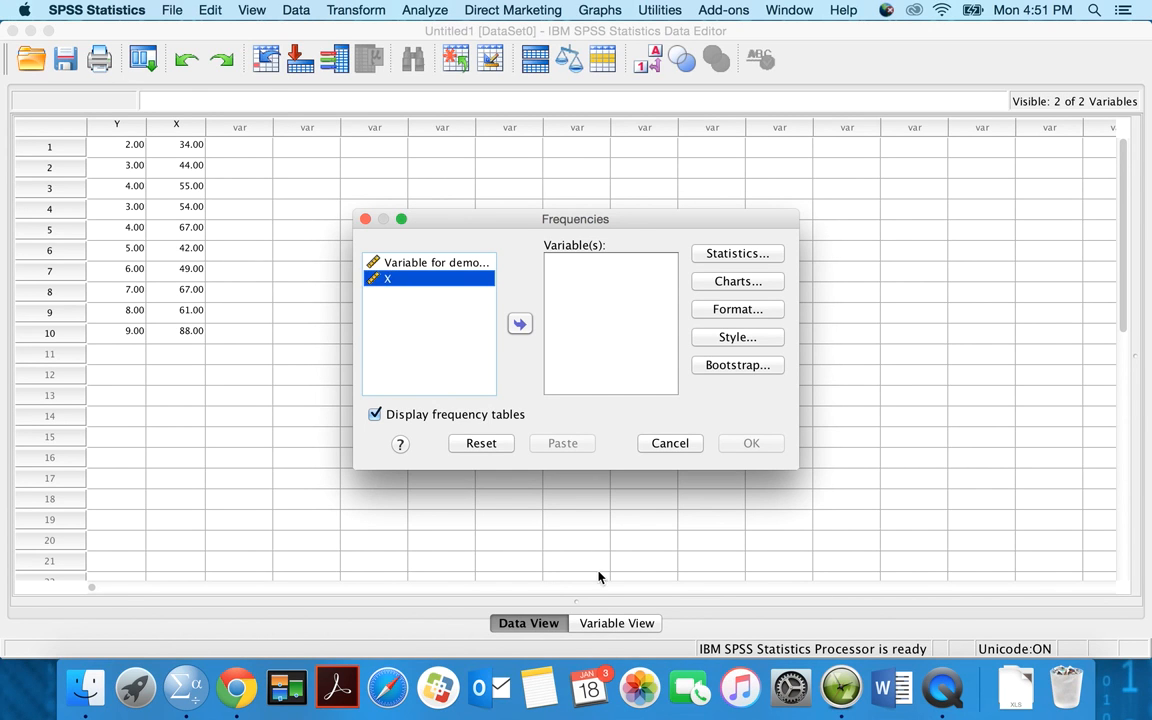
{"action": "left_click", "coordinate": [607, 620]}
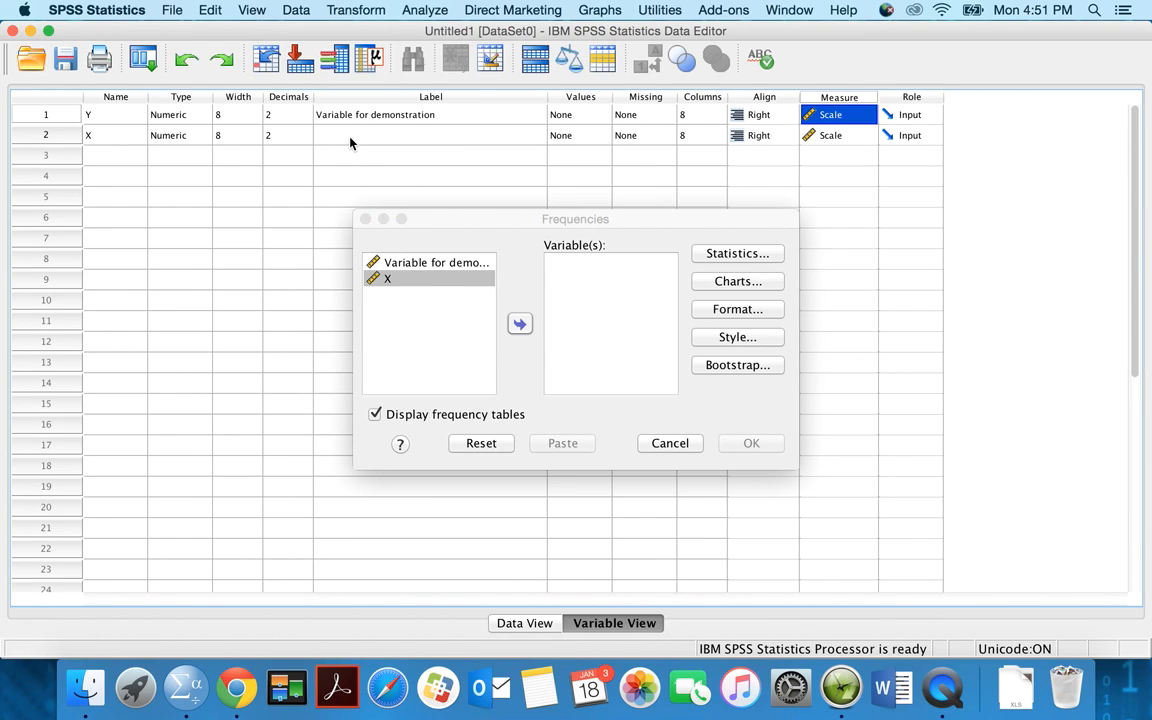
{"action": "left_click", "coordinate": [527, 624]}
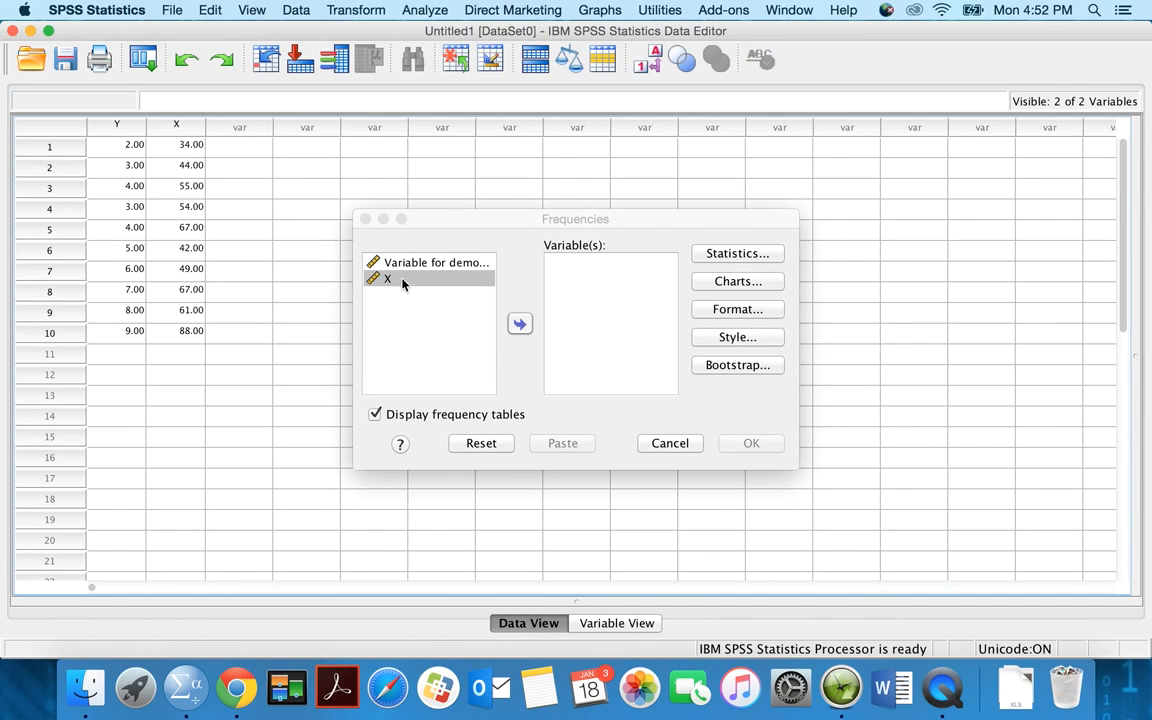
{"action": "left_click", "coordinate": [405, 268]}
{"action": "right_click", "coordinate": [405, 268]}
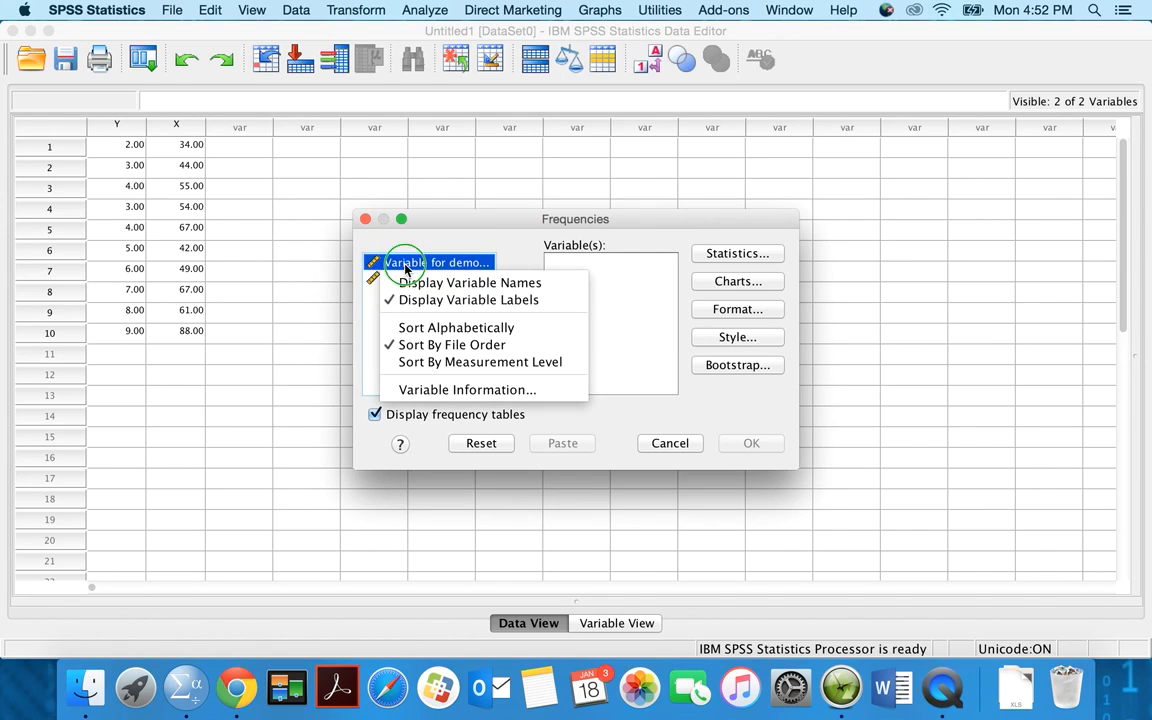
{"action": "left_click", "coordinate": [420, 289]}
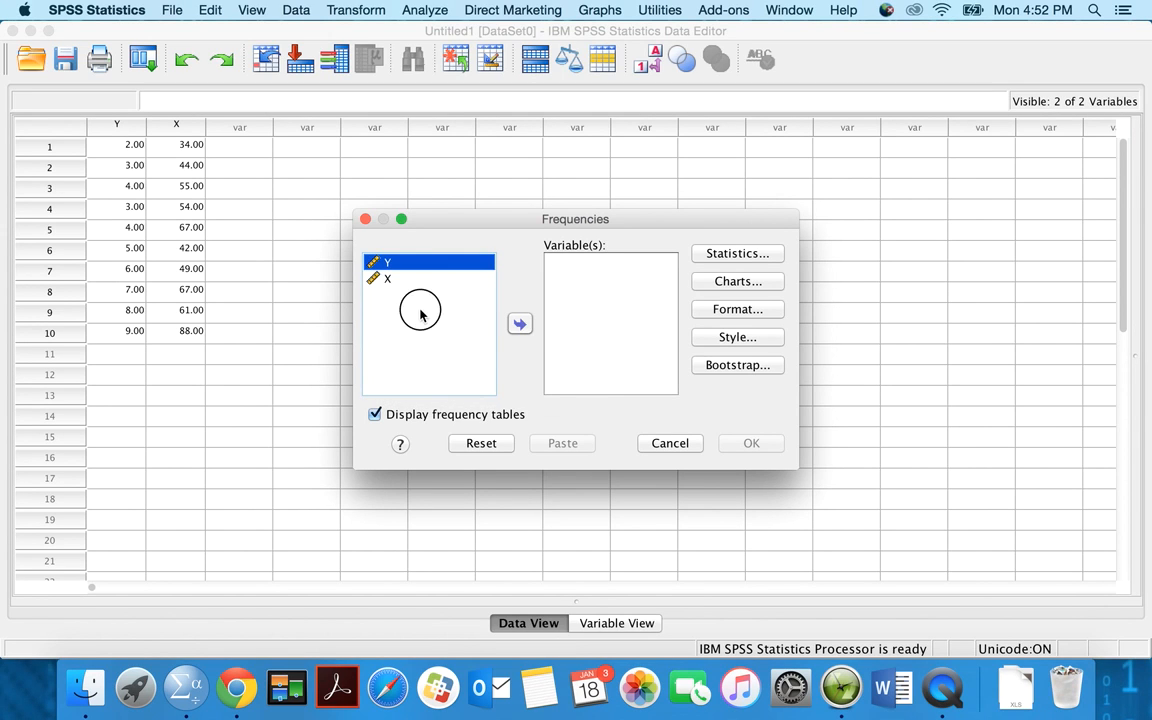
{"action": "left_click", "coordinate": [419, 311]}
Add Y and X to the variables of the Frequencies analysis.
{"action": "left_click", "coordinate": [419, 264]}
{"action": "left_click", "coordinate": [519, 324]}
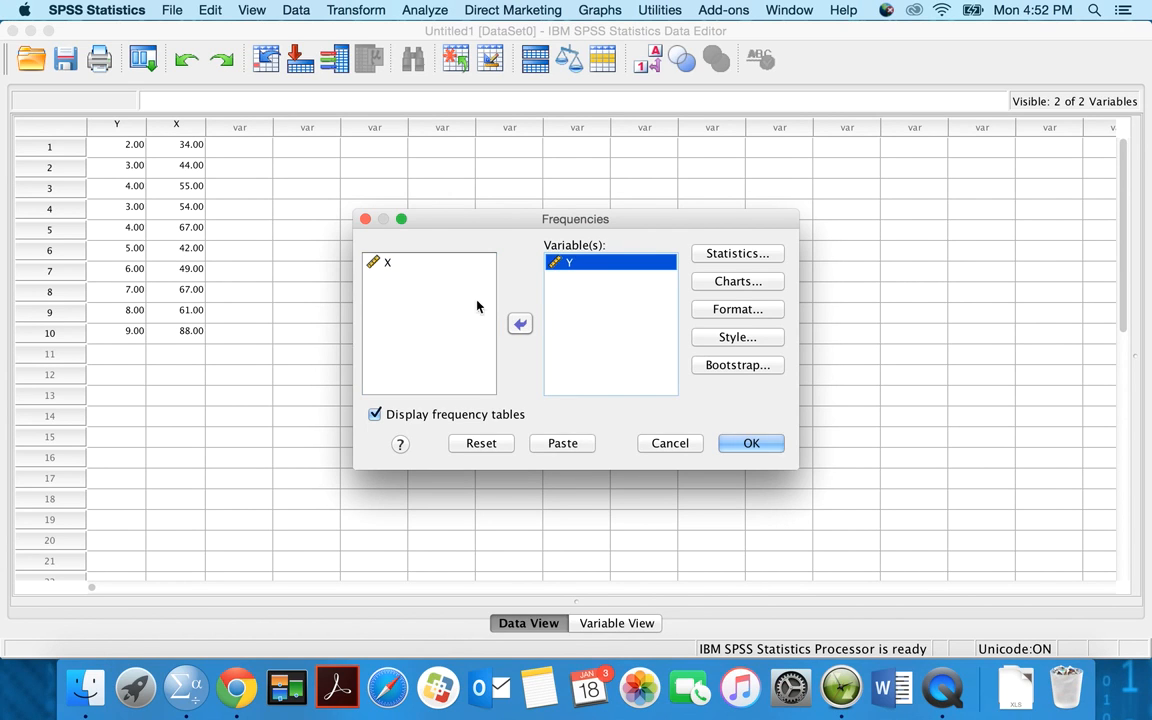
{"action": "left_click", "coordinate": [376, 263]}
{"action": "left_click", "coordinate": [519, 325]}
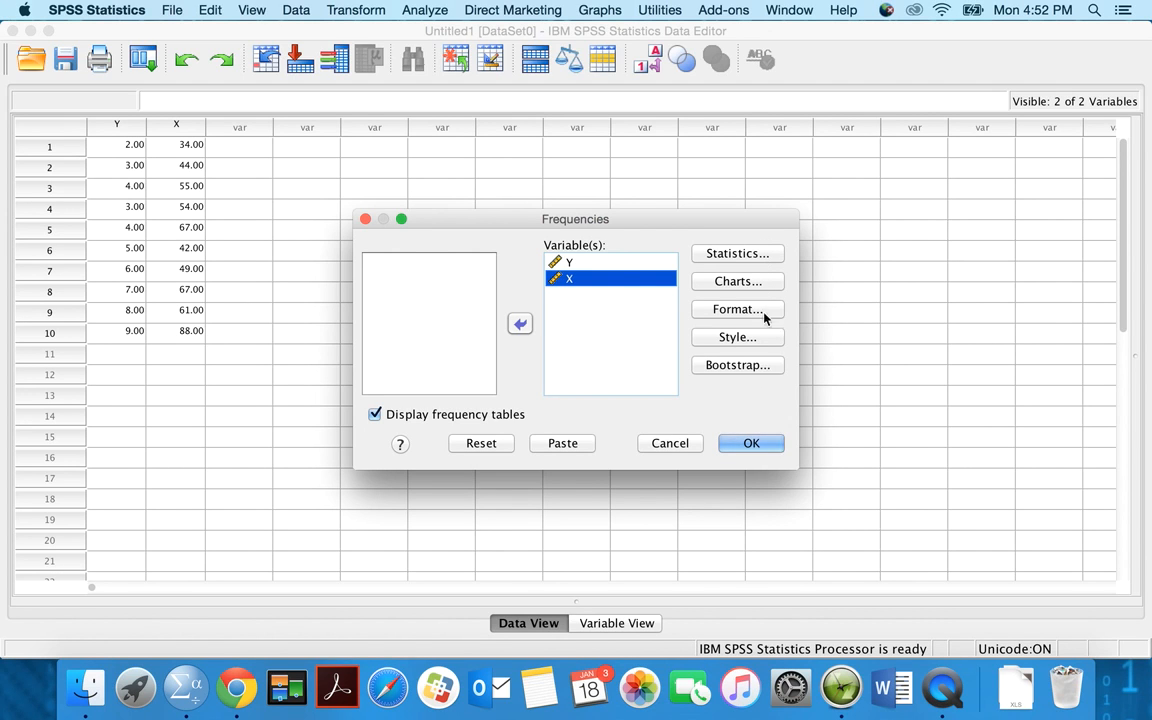
Request the mean, median, standard deviation and variance as statistics of the Frequencies analysis.
{"action": "left_click", "coordinate": [742, 257]}
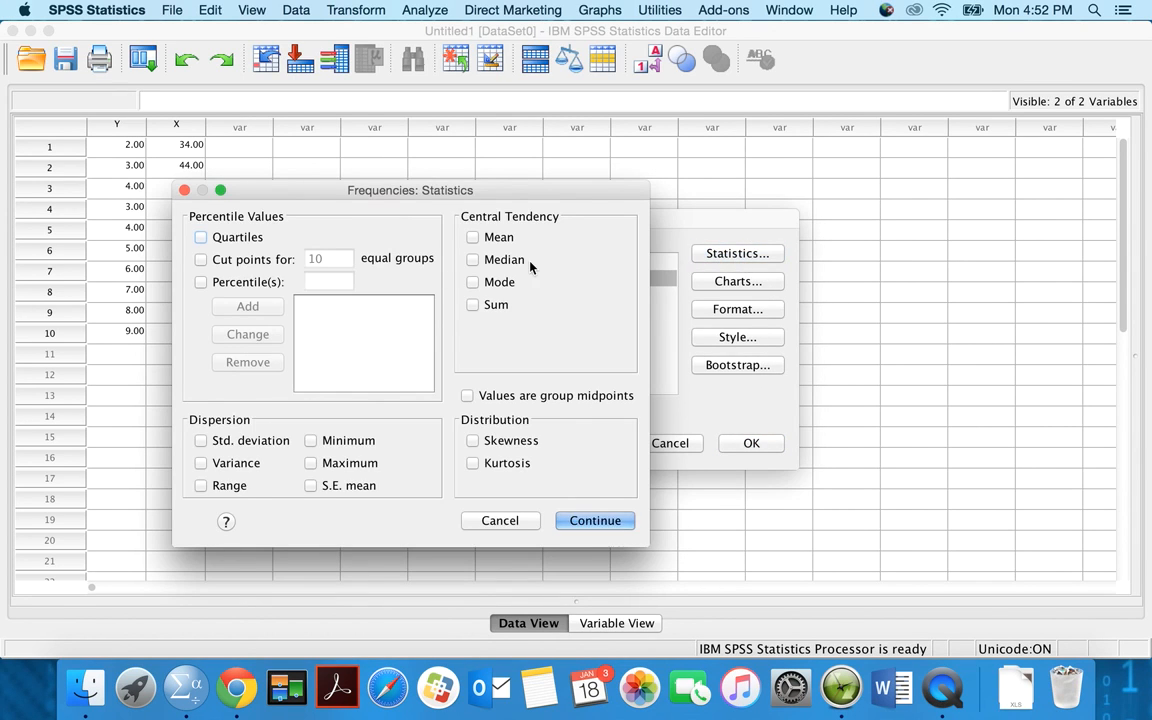
{"action": "left_click", "coordinate": [472, 237]}
{"action": "left_click", "coordinate": [472, 259]}
{"action": "left_click", "coordinate": [201, 440]}
{"action": "left_click", "coordinate": [205, 465]}
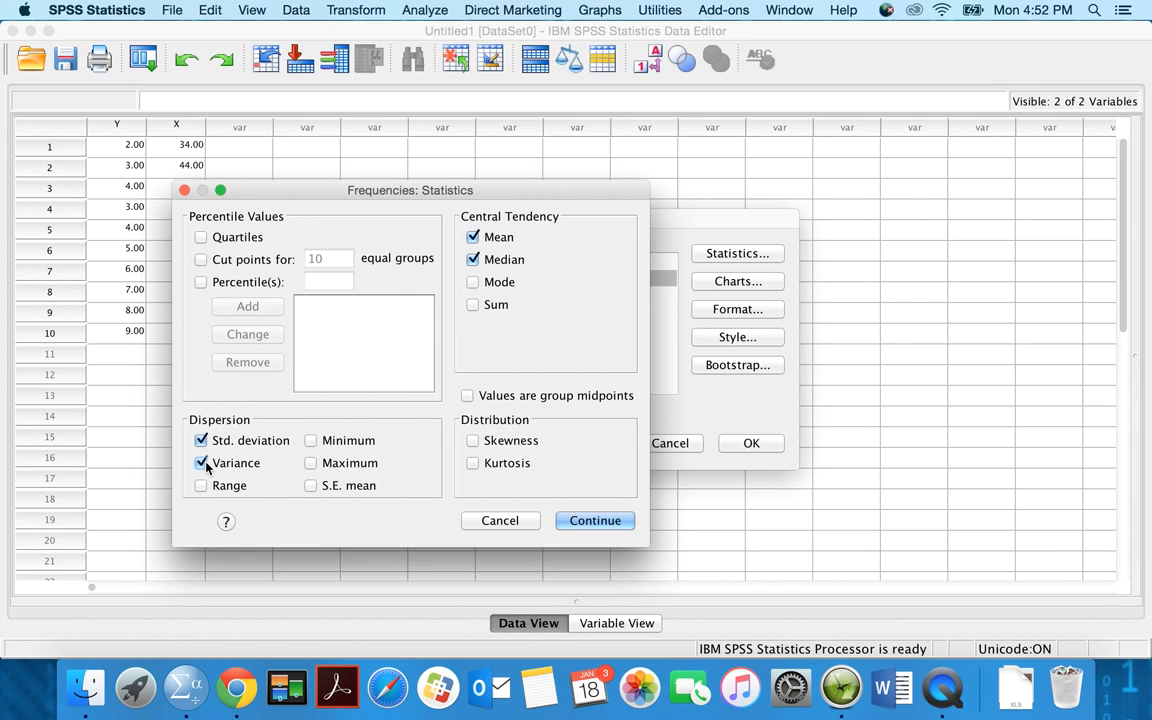
{"action": "left_click", "coordinate": [588, 530]}
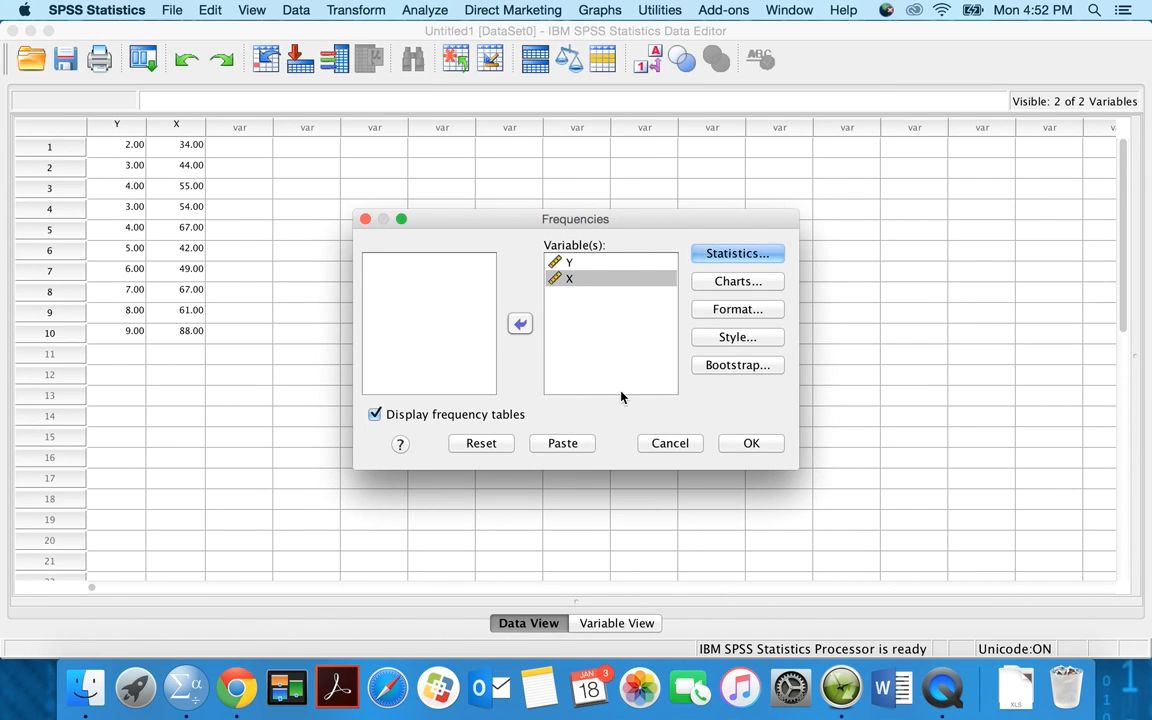
Run the Frequencies analysis and select the Statistics table in the output.
{"action": "left_click", "coordinate": [751, 446]}
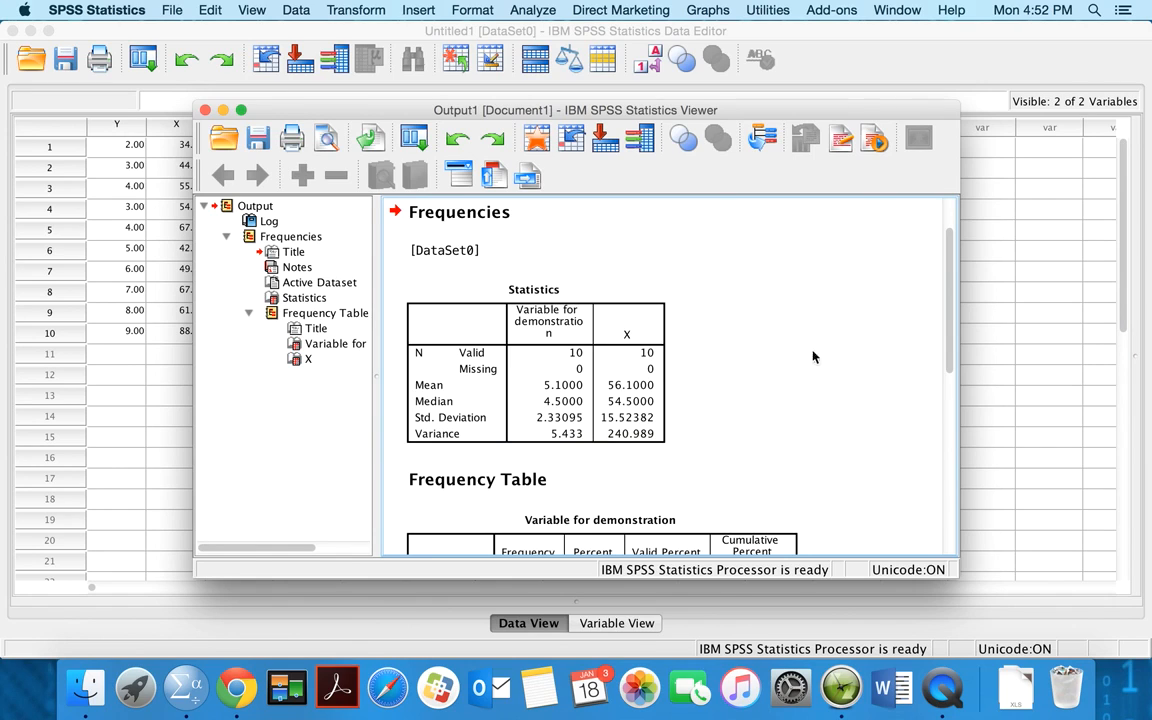
{"action": "left_click", "coordinate": [625, 368]}
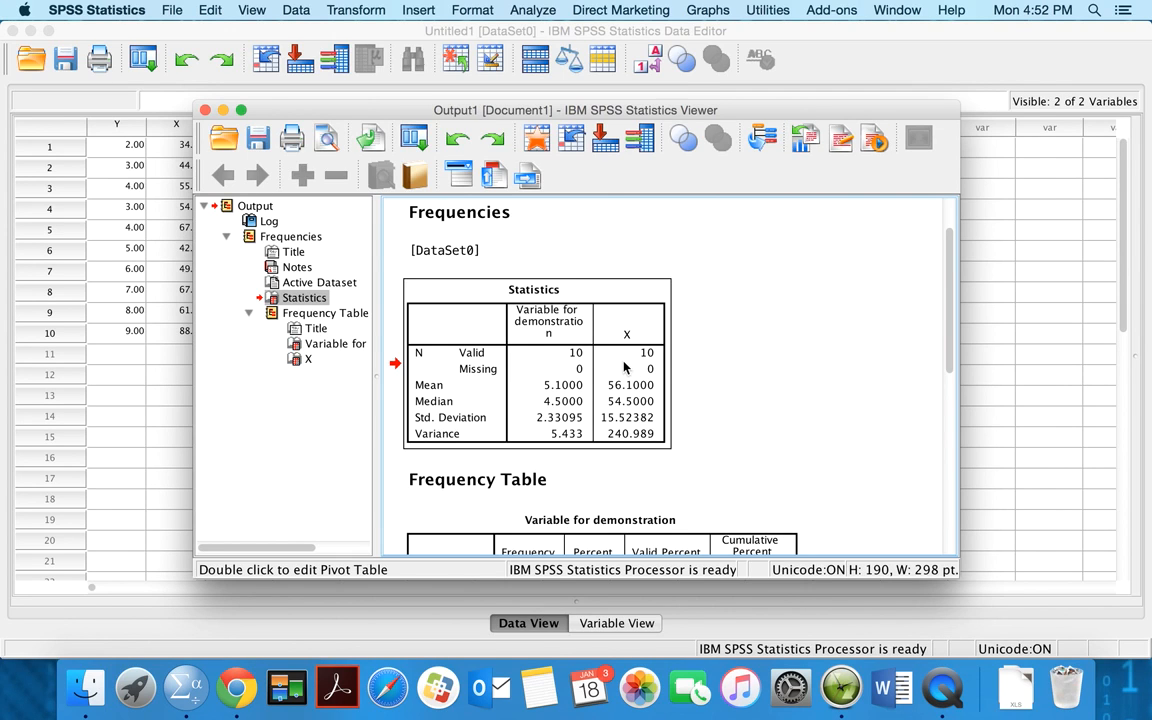
Review the frequency tables of both variables and close the output without saving it.
{"action": "left_click", "coordinate": [594, 390]}
{"action": "scroll", "coordinate": [761, 386], "scroll_direction": "down", "scroll_amount": 8}
{"action": "scroll", "coordinate": [761, 386], "scroll_direction": "up", "scroll_amount": 3}
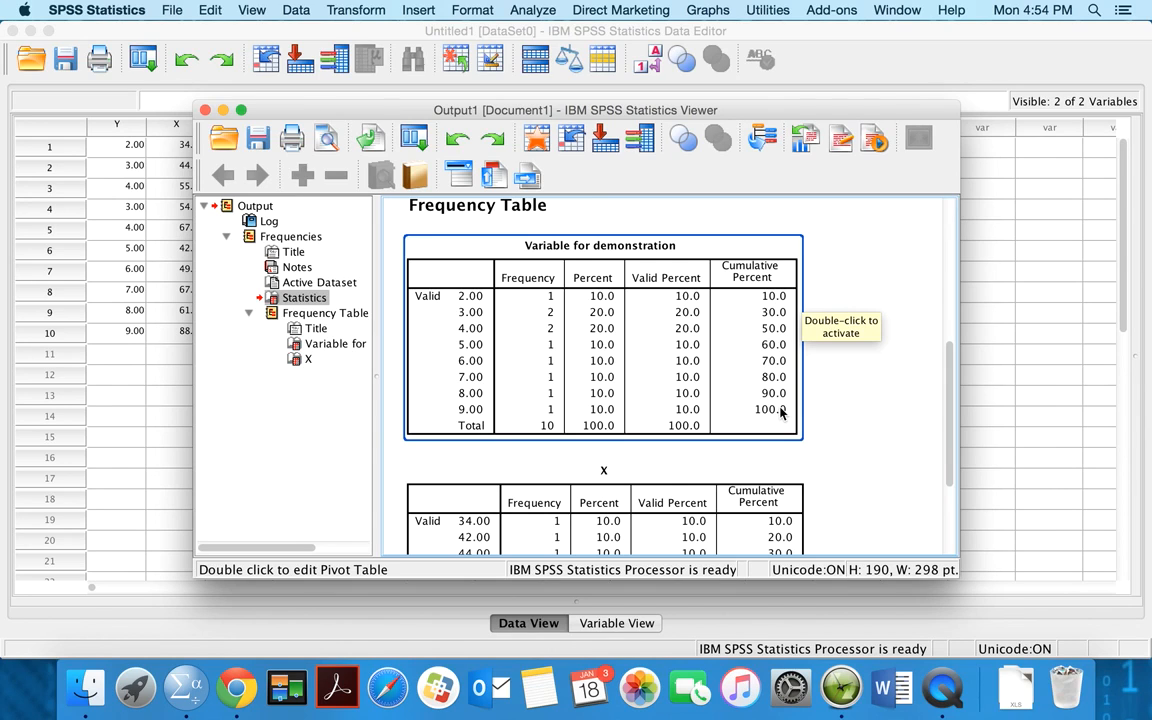
{"action": "scroll", "coordinate": [920, 399], "scroll_direction": "down", "scroll_amount": 5}
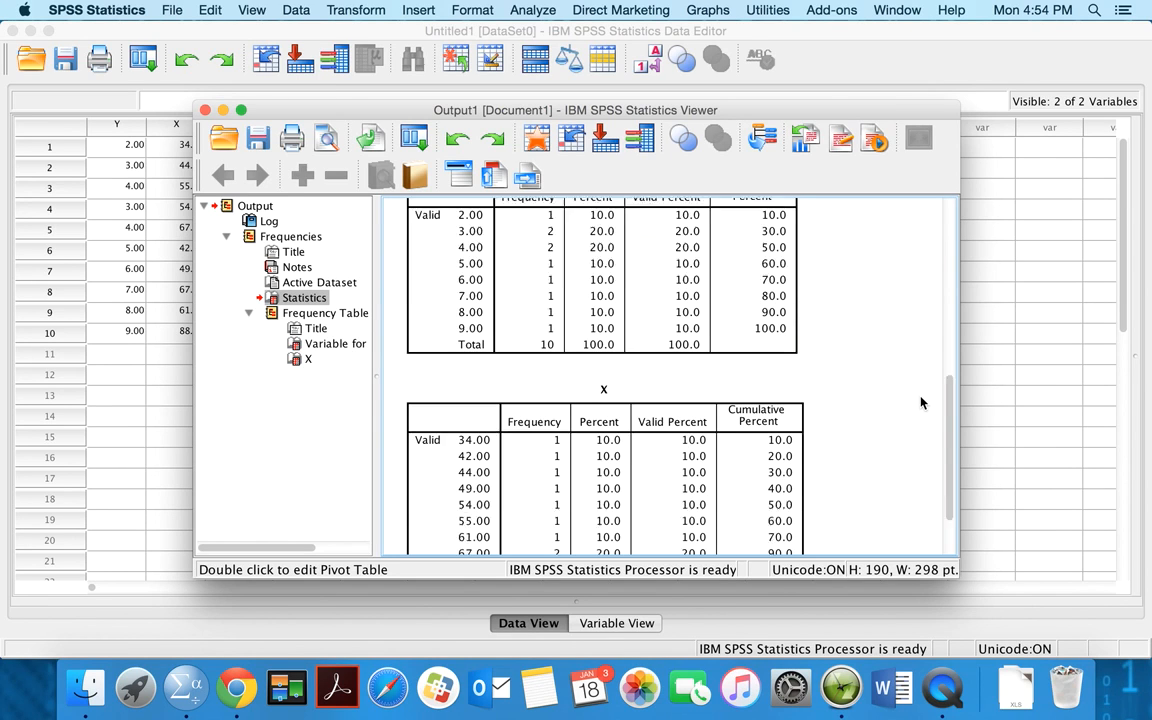
{"action": "left_click", "coordinate": [205, 110]}
{"action": "left_click", "coordinate": [716, 382]}
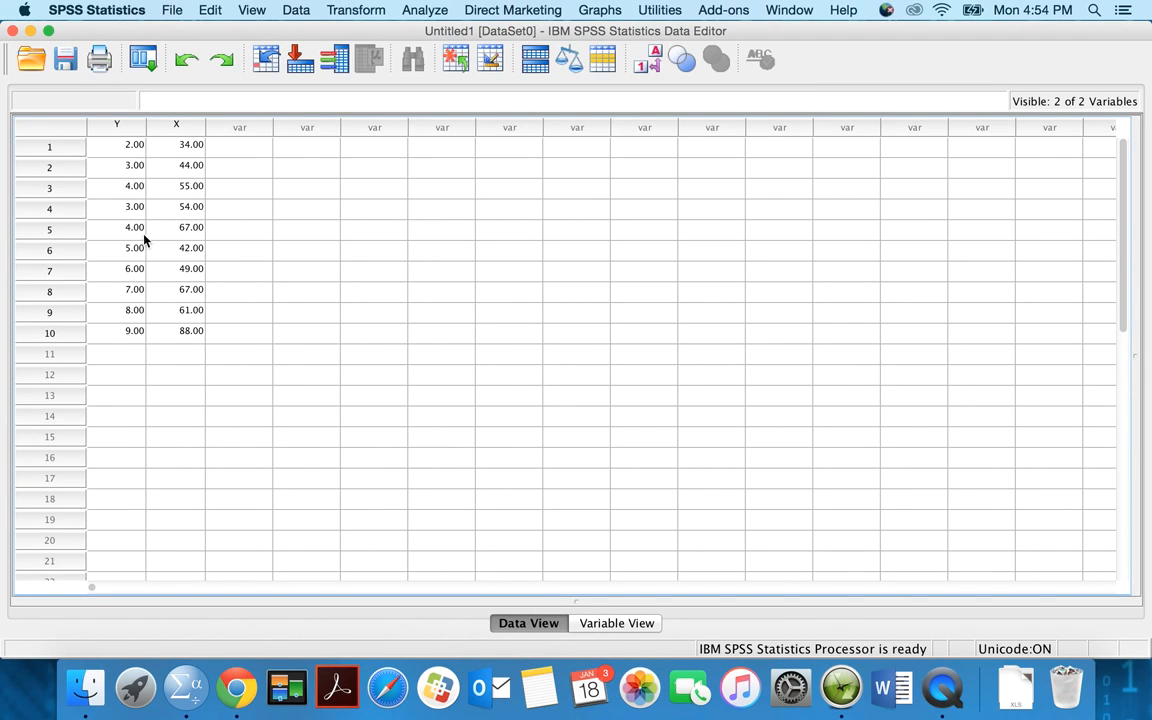
Clear the Y value in row 5 to make it a missing value.
{"action": "left_click", "coordinate": [139, 234]}
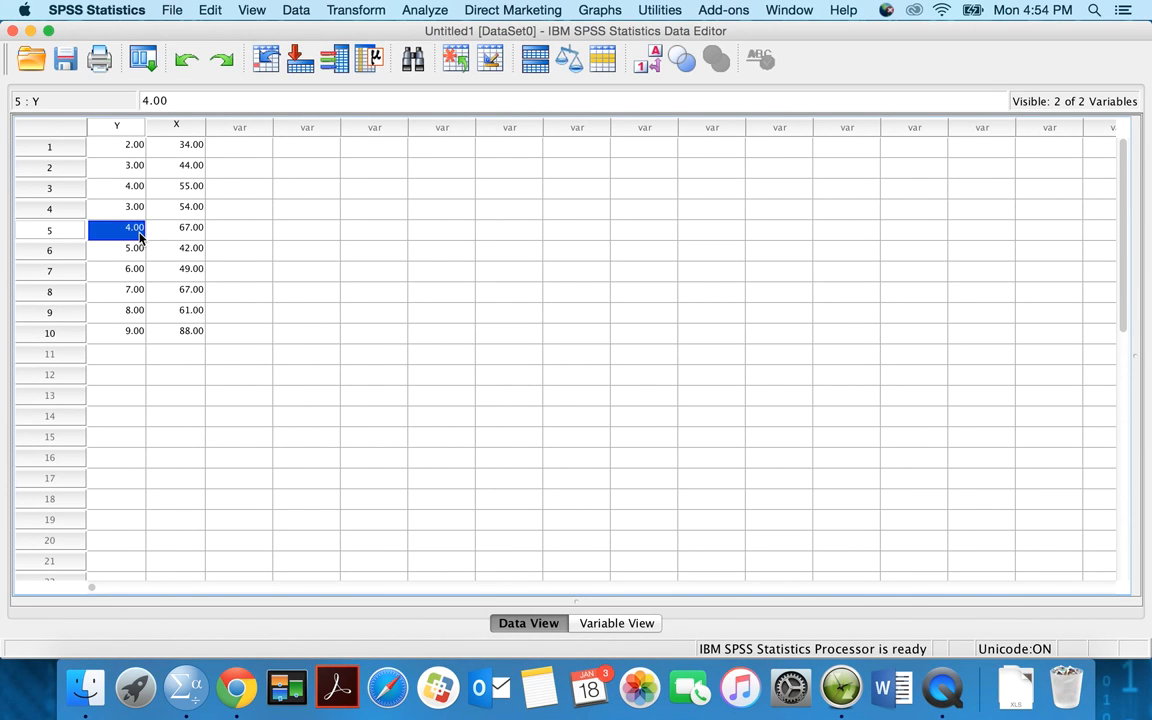
{"action": "key", "text": "BackSpace"}
{"action": "left_click", "coordinate": [244, 150]}
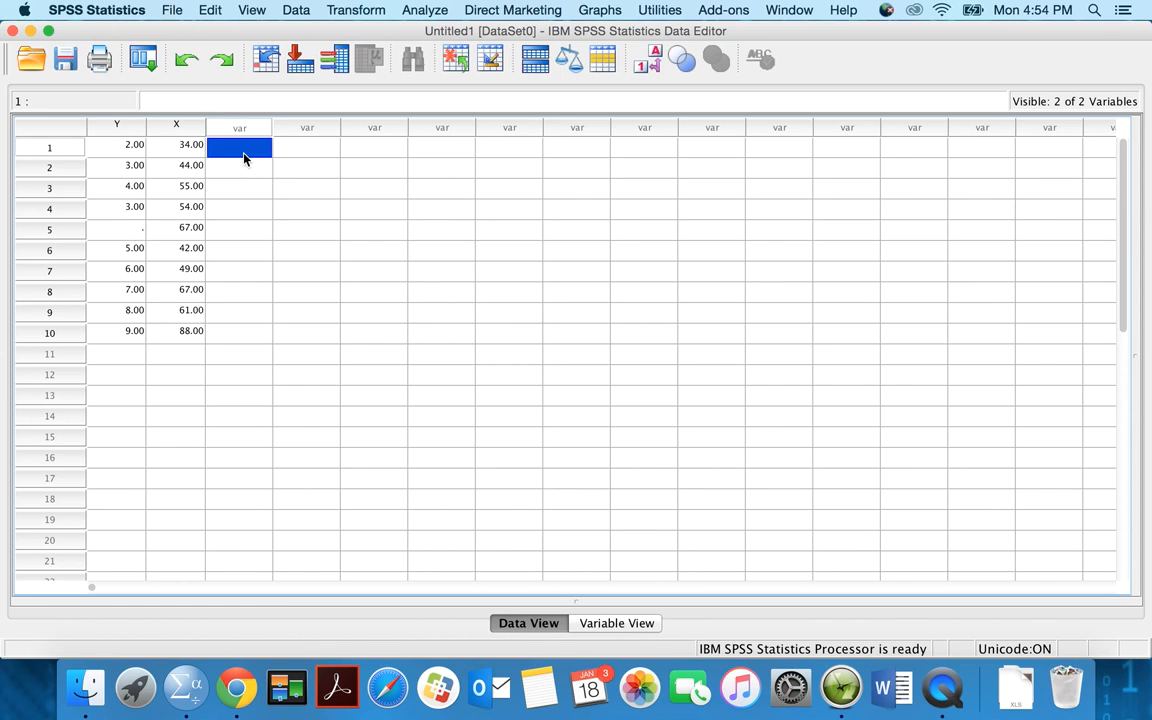
Run the Frequencies analysis again for Y and X, keeping the mean, median, standard deviation and variance selected.
{"action": "left_click", "coordinate": [424, 12]}
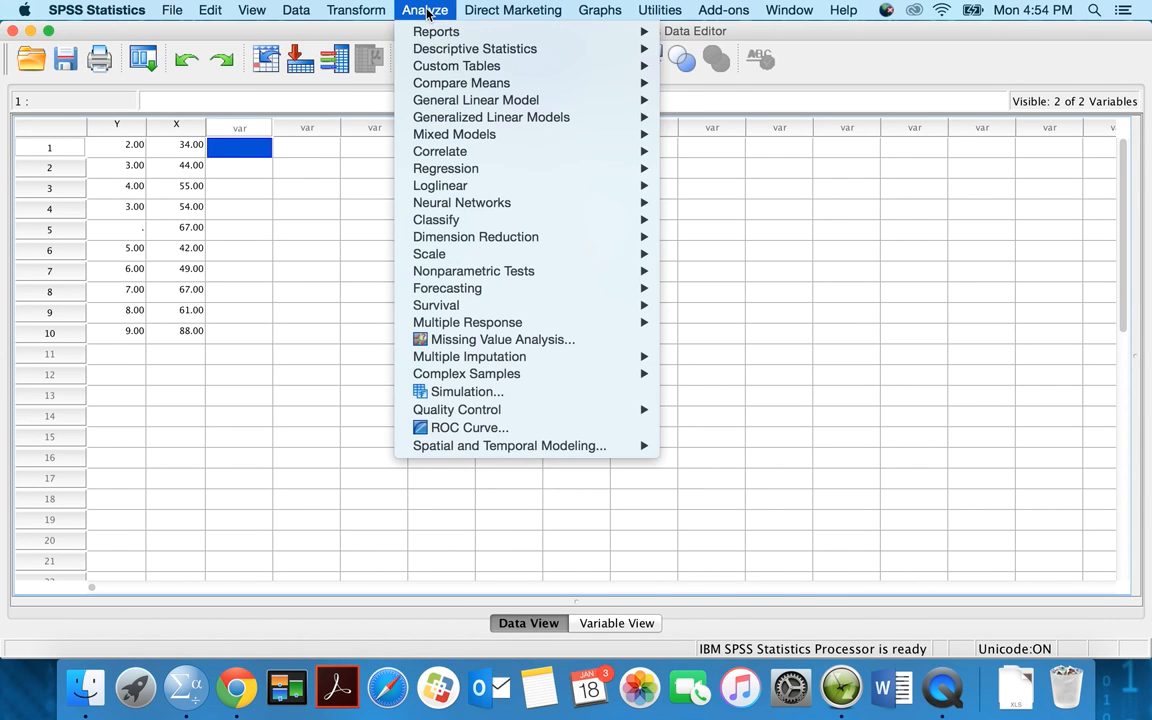
{"action": "mouse_move", "coordinate": [447, 55]}
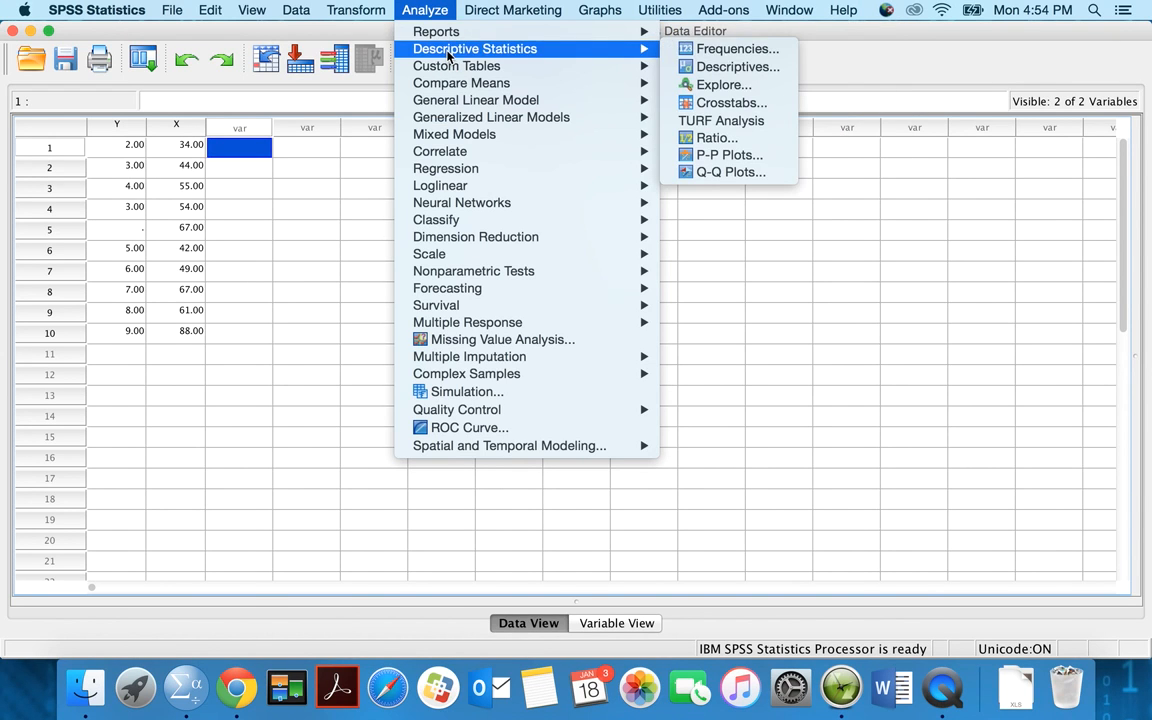
{"action": "left_click", "coordinate": [683, 50]}
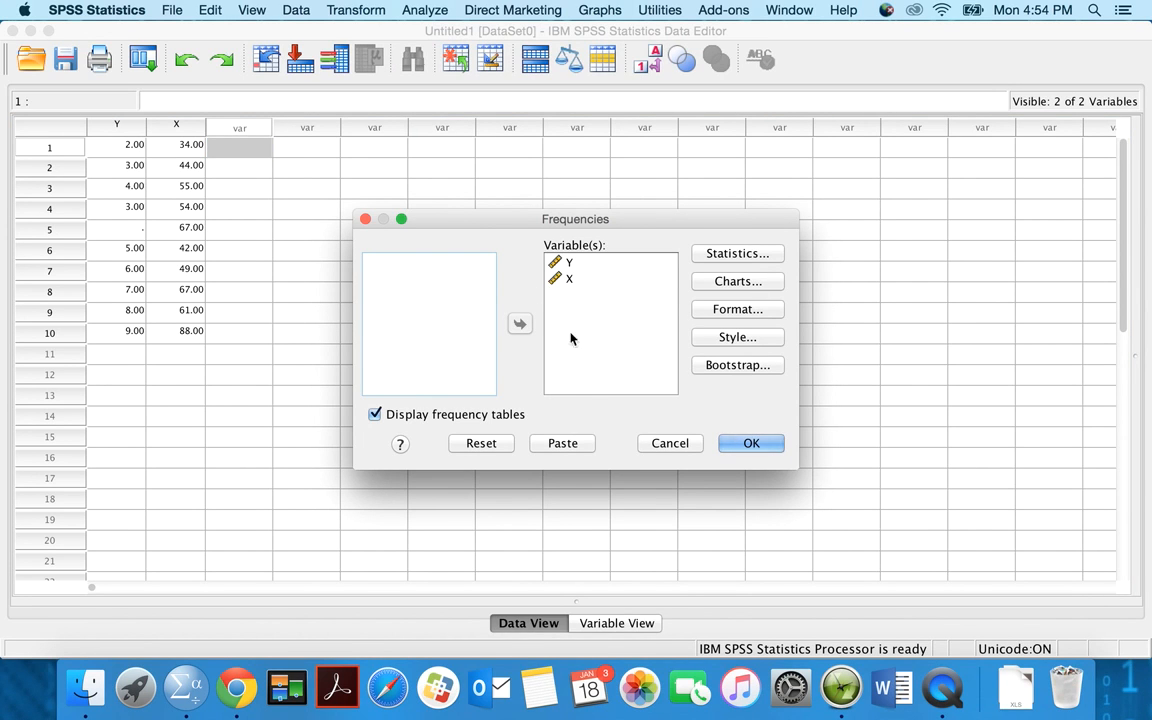
{"action": "left_click", "coordinate": [720, 256]}
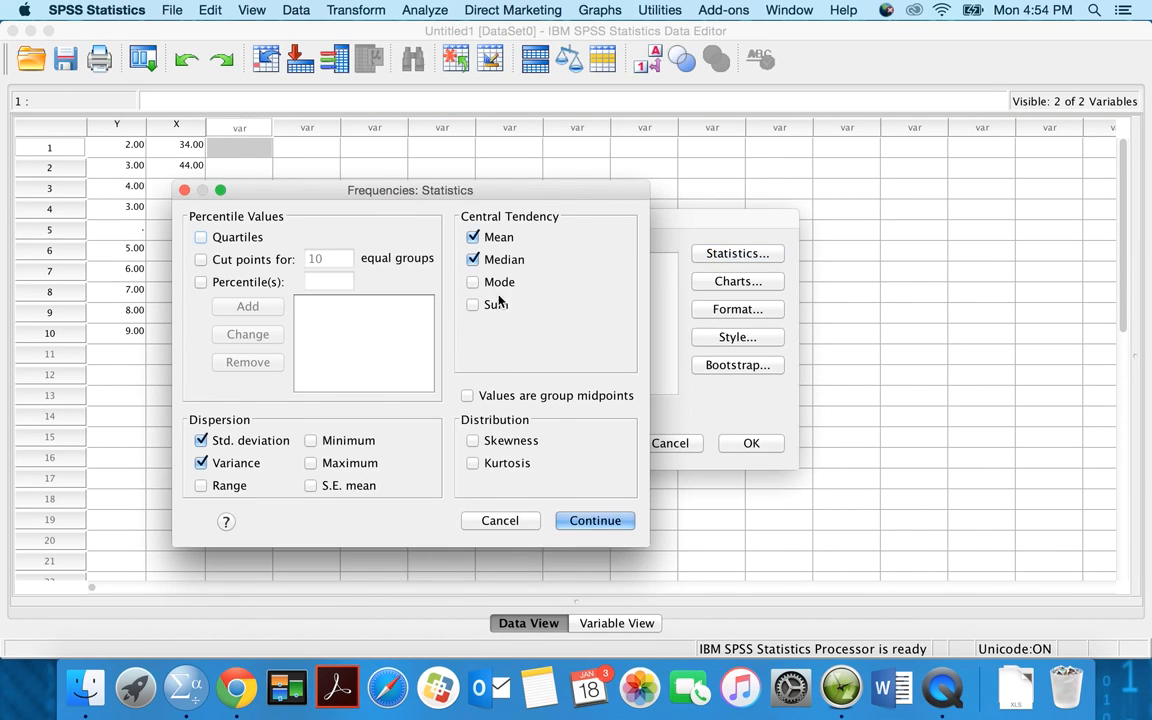
{"action": "left_click", "coordinate": [585, 528]}
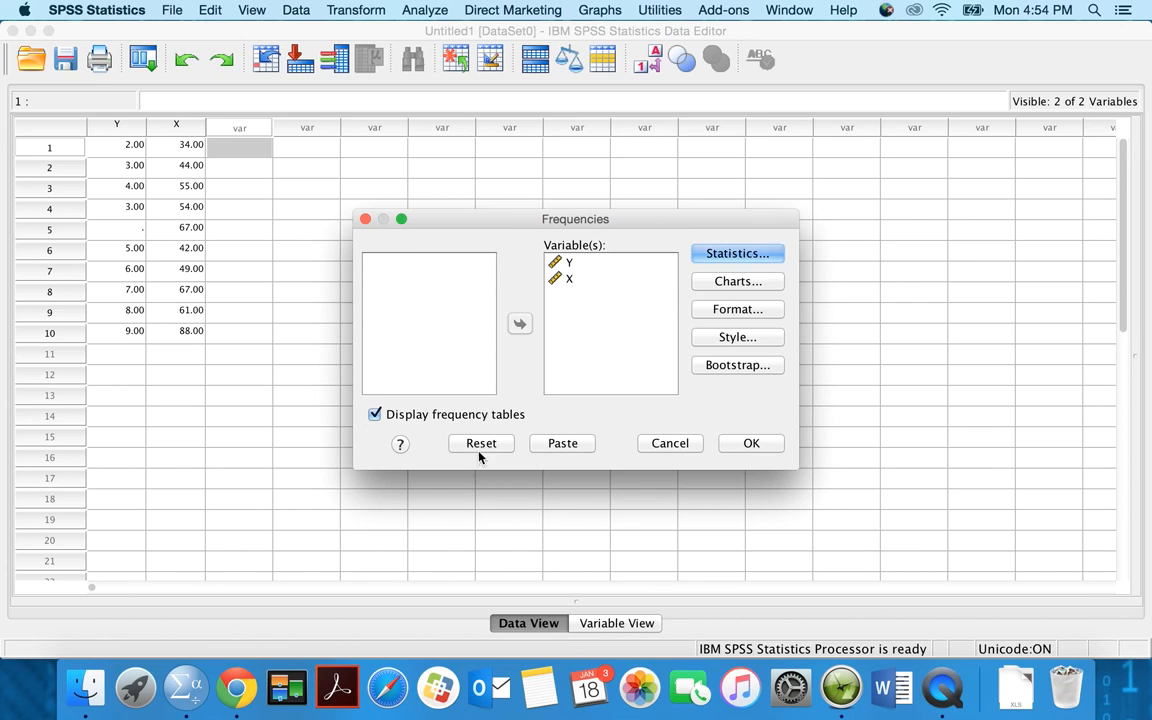
{"action": "left_click", "coordinate": [755, 445]}
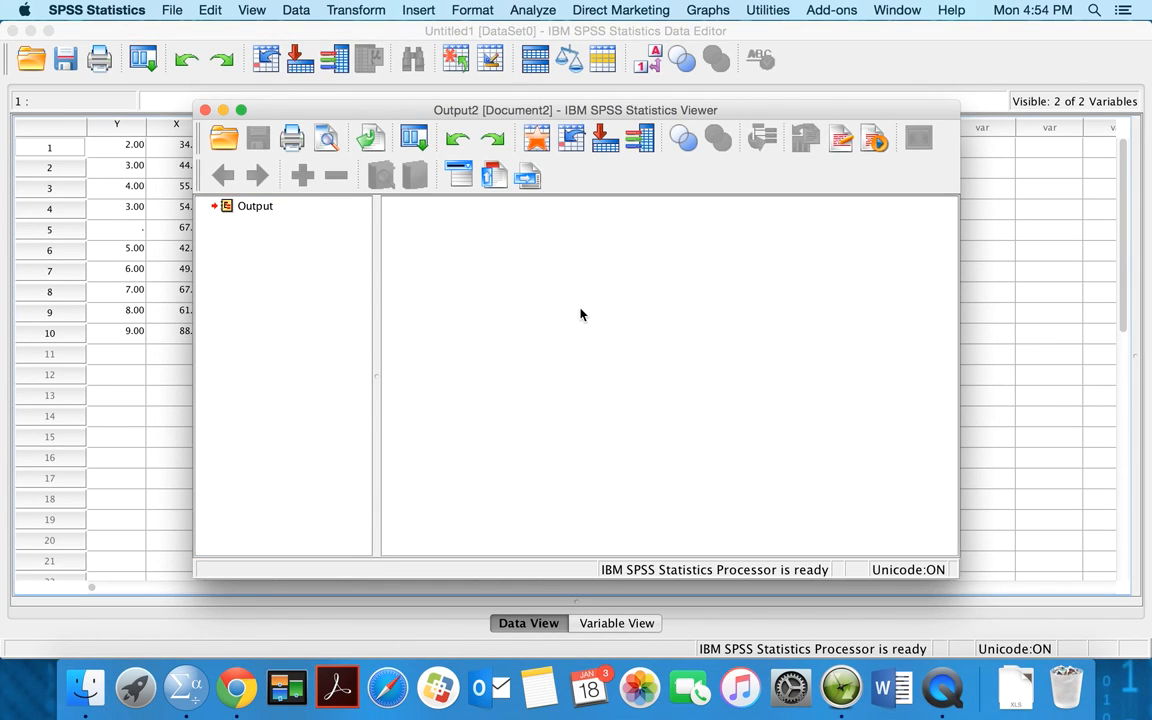
Examine how the missing Y value is reported in the frequency tables and close the output without saving it.
{"action": "scroll", "coordinate": [741, 360], "scroll_direction": "down", "scroll_amount": 5}
{"action": "scroll", "coordinate": [741, 358], "scroll_direction": "down", "scroll_amount": 4}
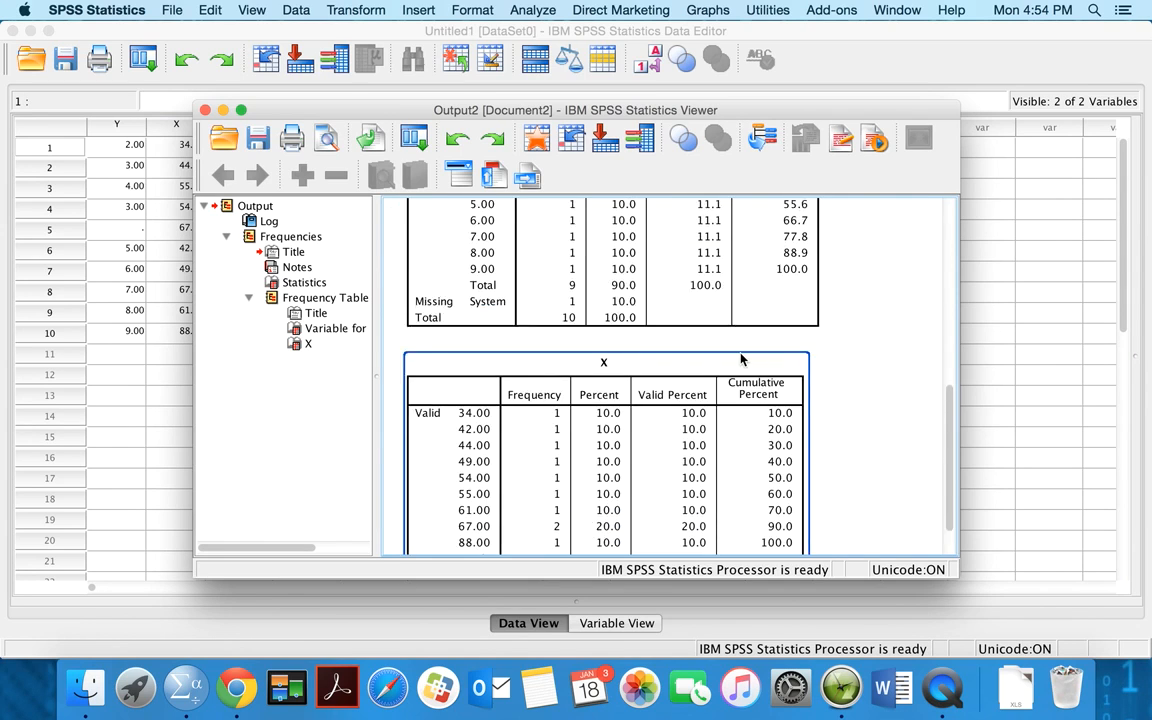
{"action": "scroll", "coordinate": [741, 358], "scroll_direction": "up", "scroll_amount": 5}
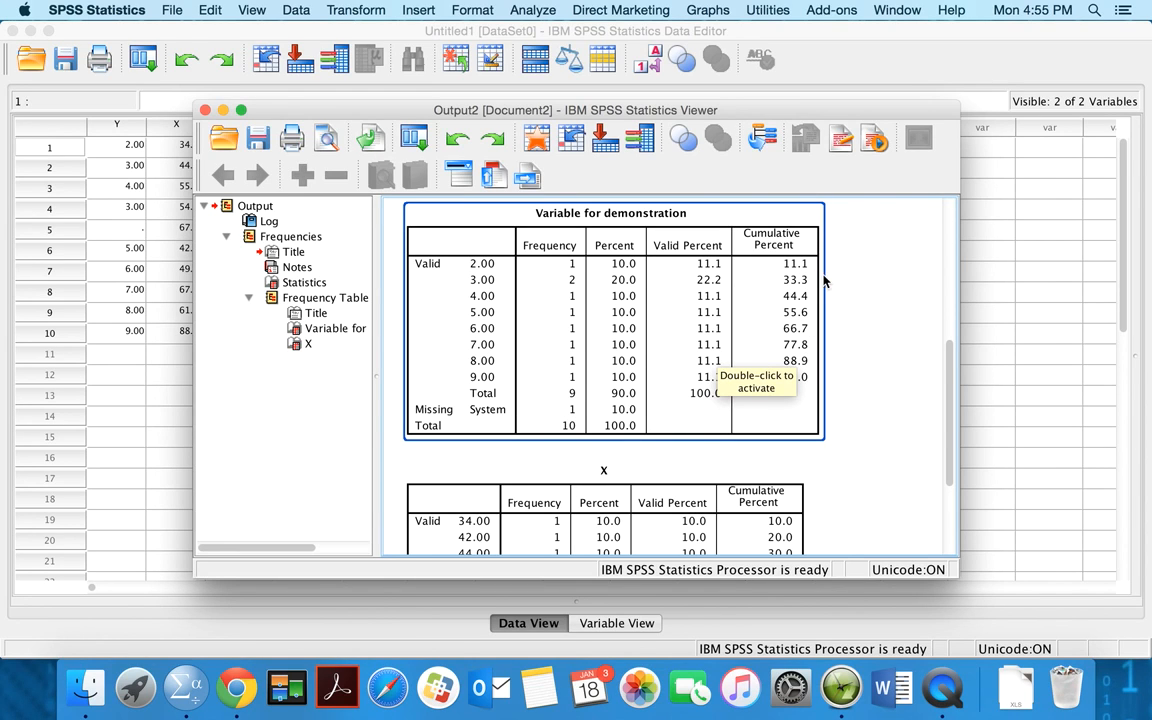
{"action": "left_click", "coordinate": [855, 362]}
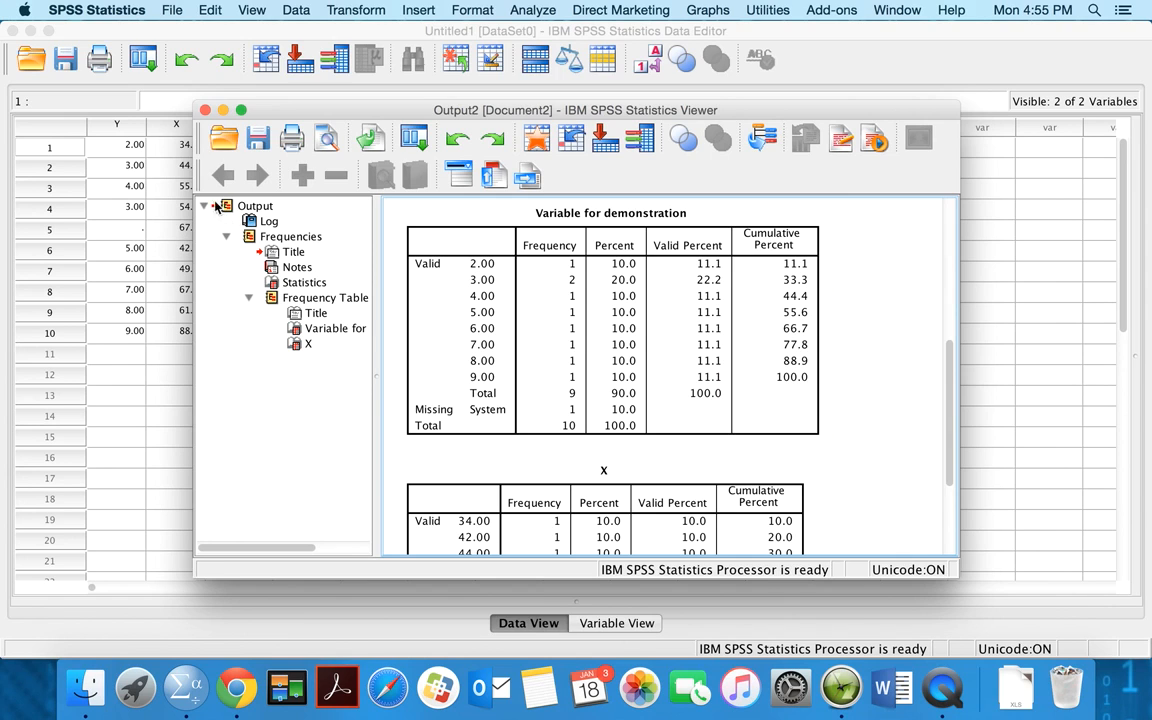
{"action": "left_click", "coordinate": [205, 110]}
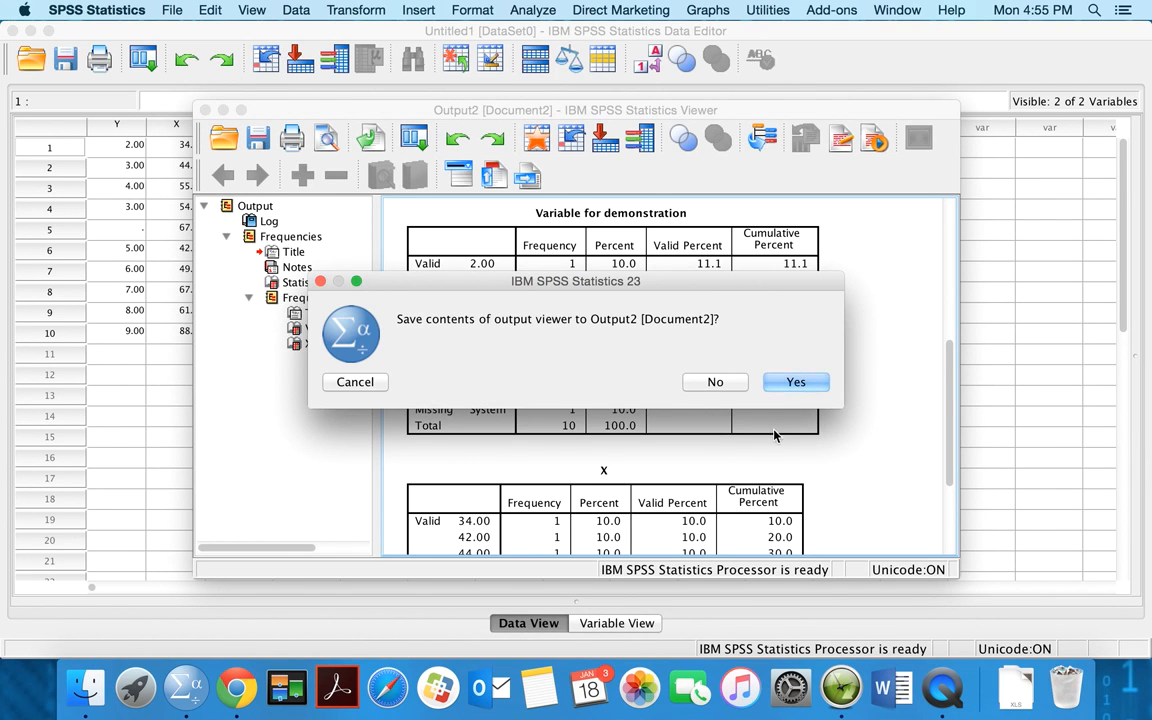
{"action": "left_click", "coordinate": [730, 382]}
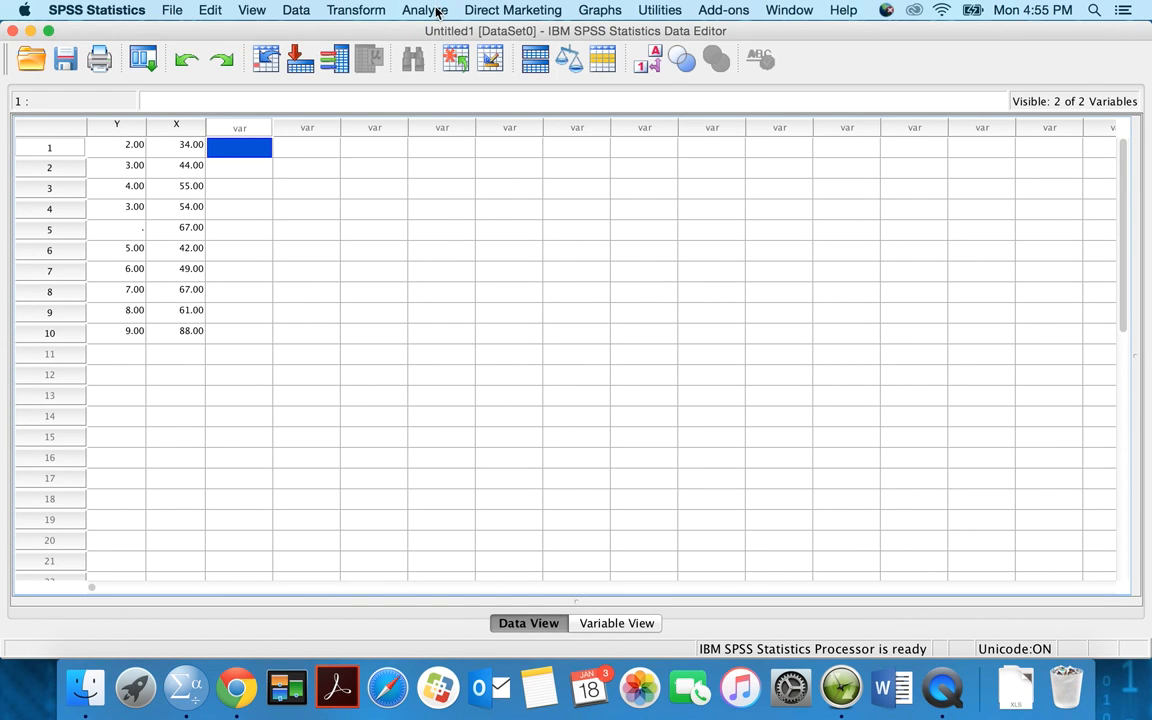
Open the Descriptives analysis from Descriptive Statistics and list its variables by name instead of by label.
{"action": "left_click", "coordinate": [436, 10]}
{"action": "mouse_move", "coordinate": [463, 49]}
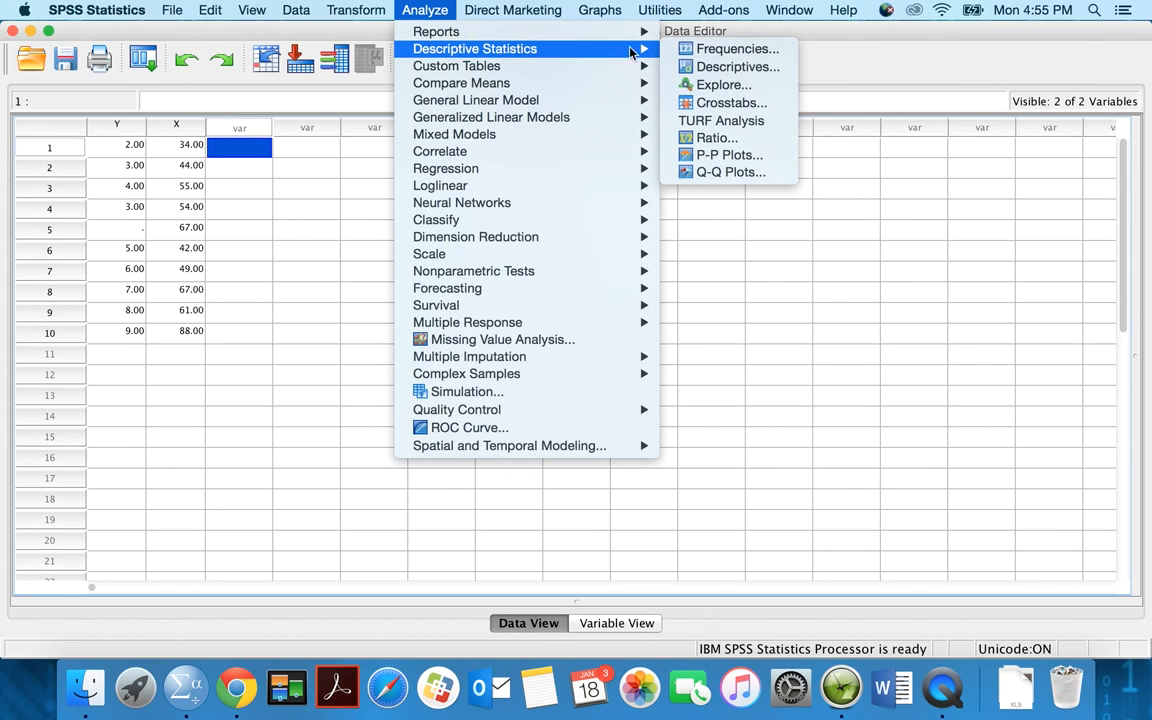
{"action": "left_click", "coordinate": [737, 67]}
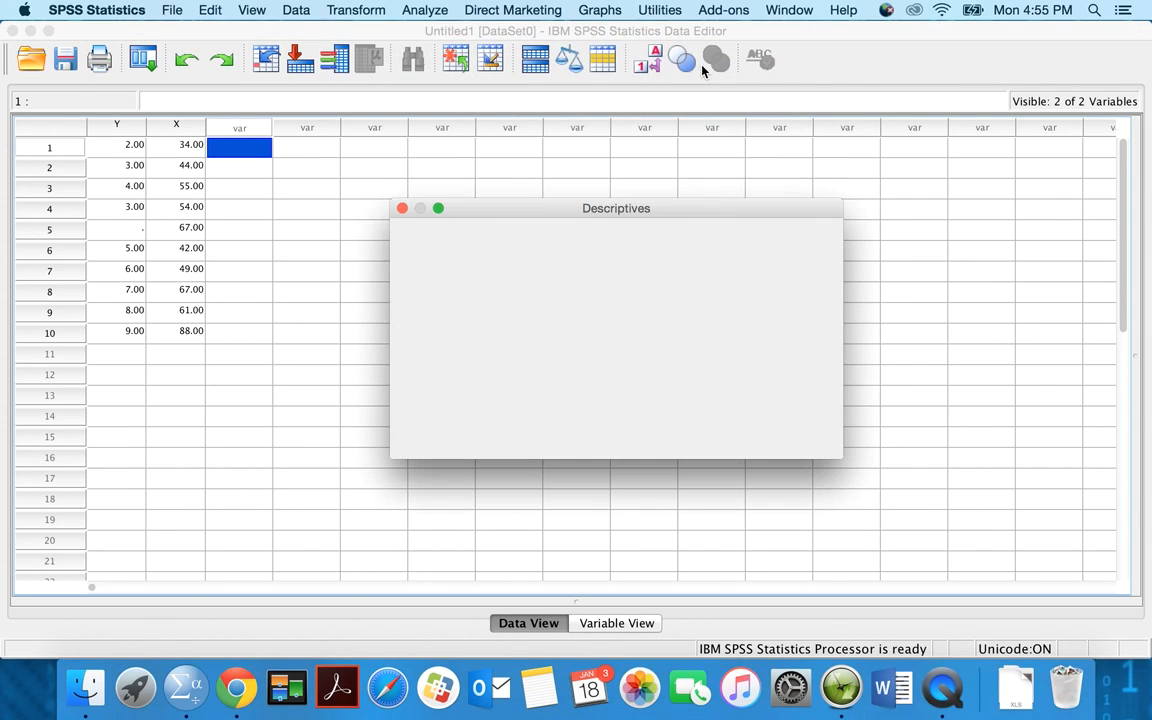
{"action": "right_click", "coordinate": [410, 253]}
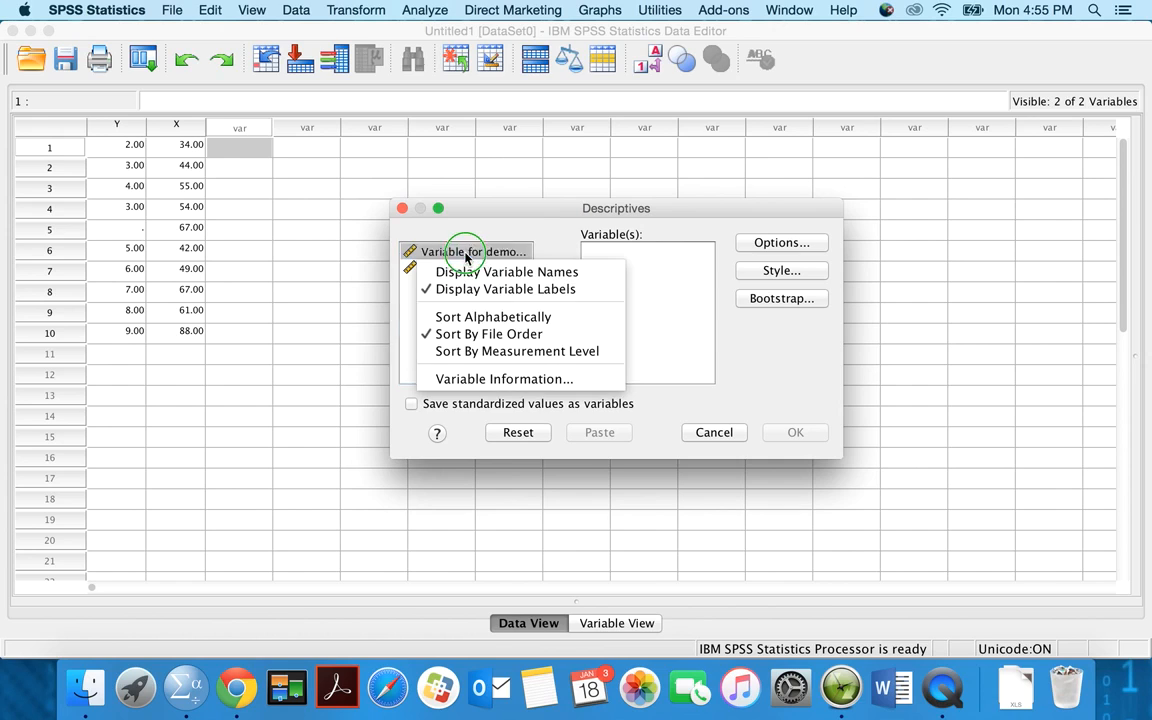
{"action": "left_click", "coordinate": [473, 277]}
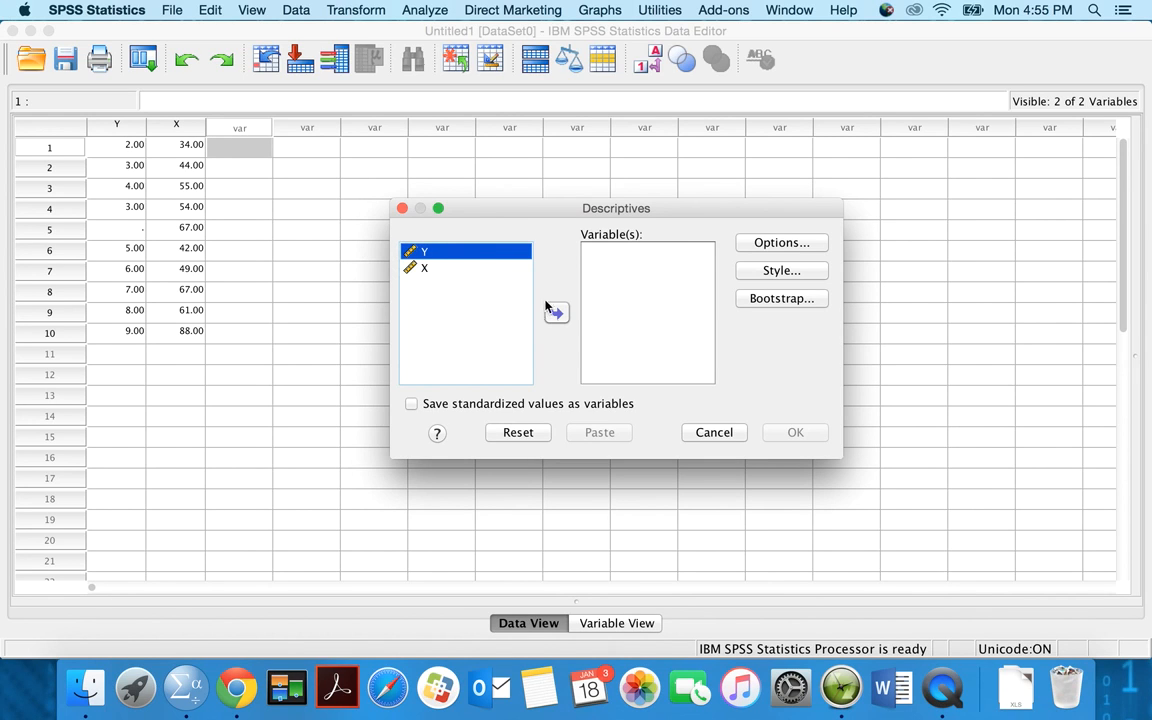
Add Y and X to the variables of the Descriptives analysis.
{"action": "left_click", "coordinate": [550, 316]}
{"action": "left_click", "coordinate": [431, 255]}
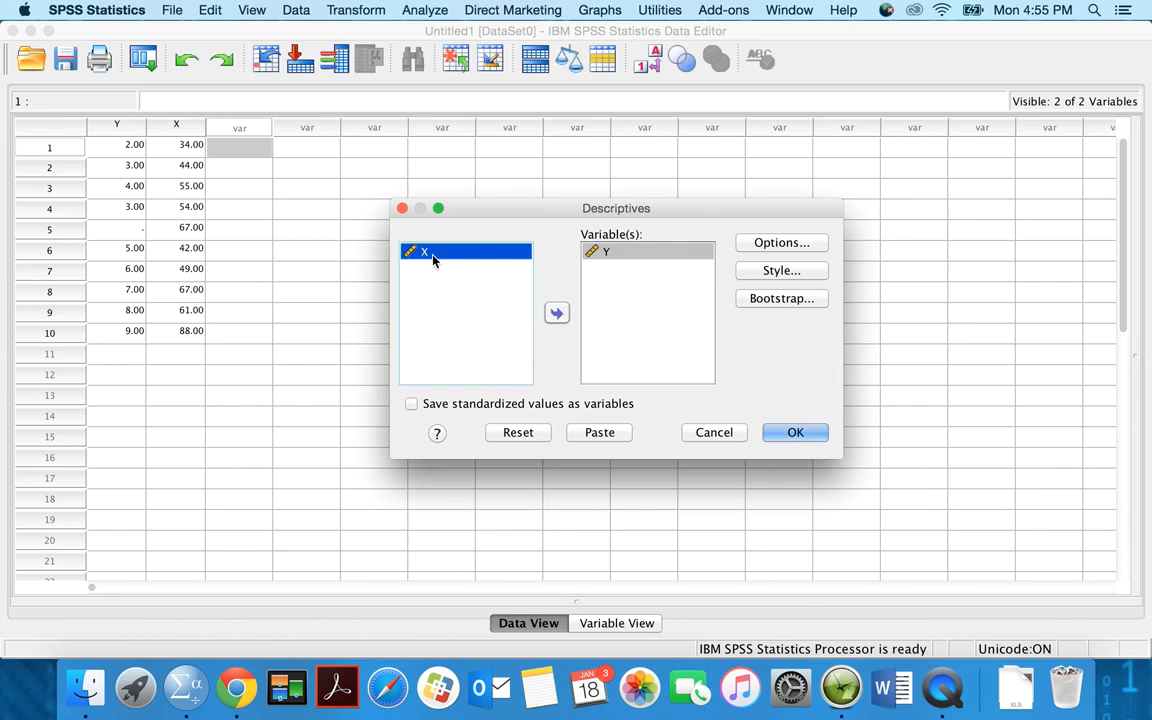
{"action": "left_click", "coordinate": [560, 316]}
Run the Descriptives analysis with the mean, standard deviation, minimum and maximum, and close its output without saving it.
{"action": "left_click", "coordinate": [782, 244]}
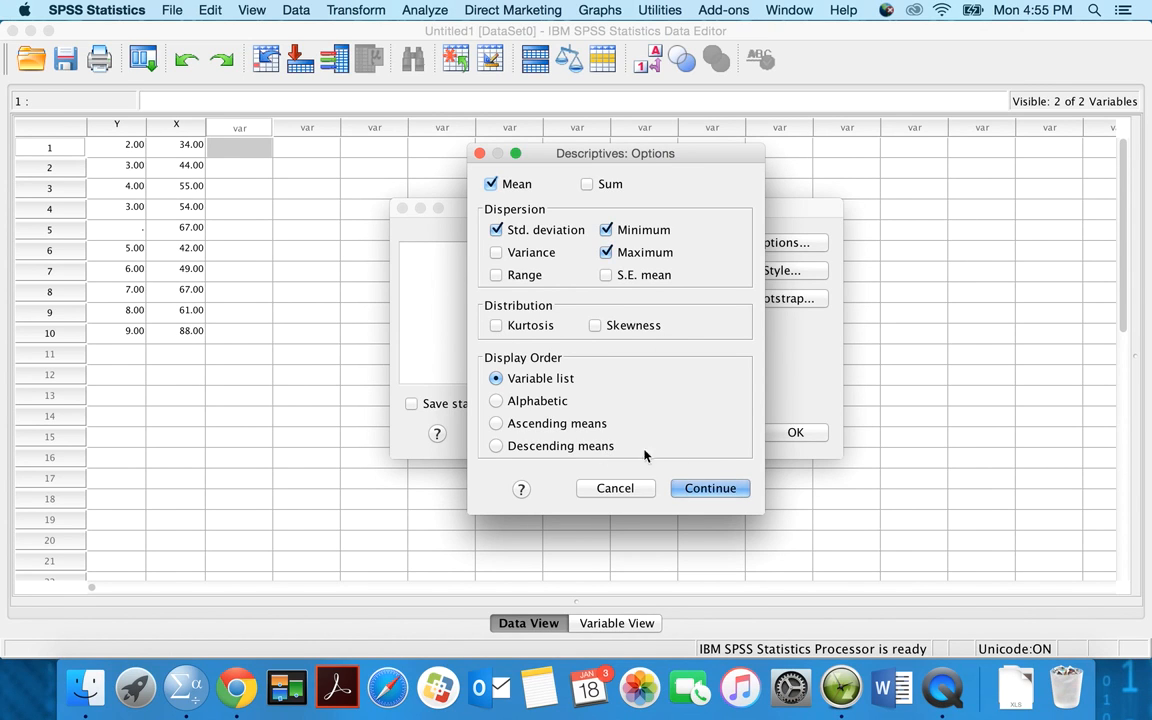
{"action": "left_click", "coordinate": [708, 488]}
{"action": "left_click", "coordinate": [808, 436]}
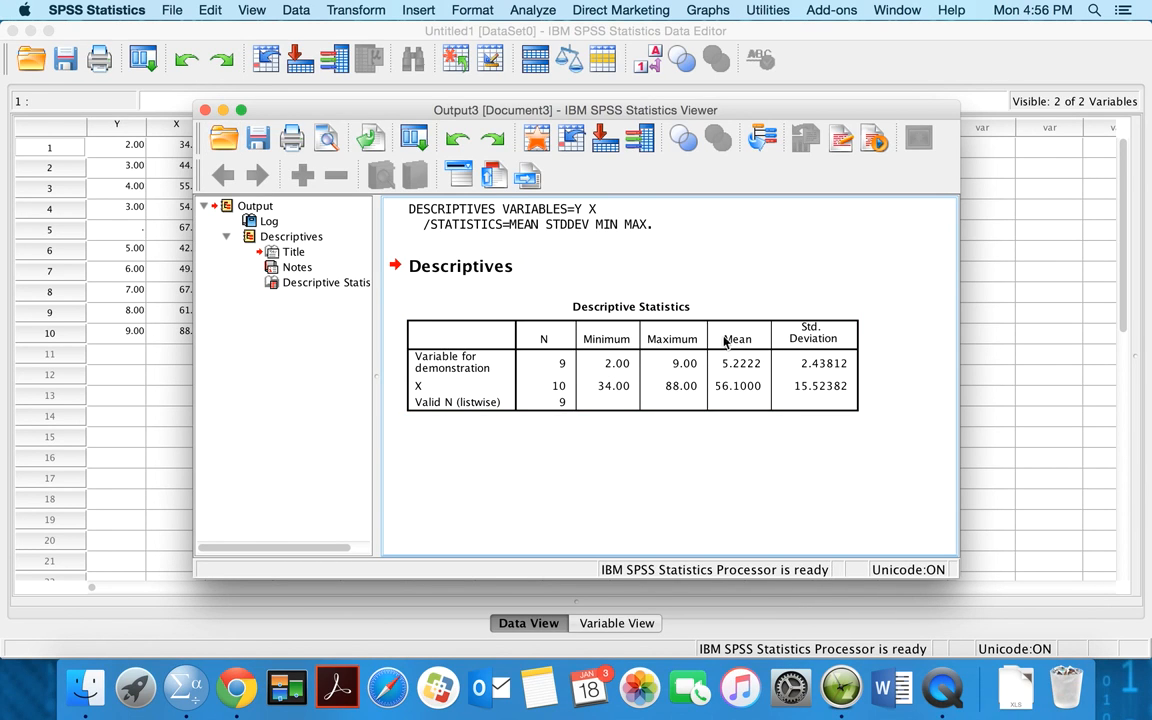
{"action": "left_click", "coordinate": [204, 111]}
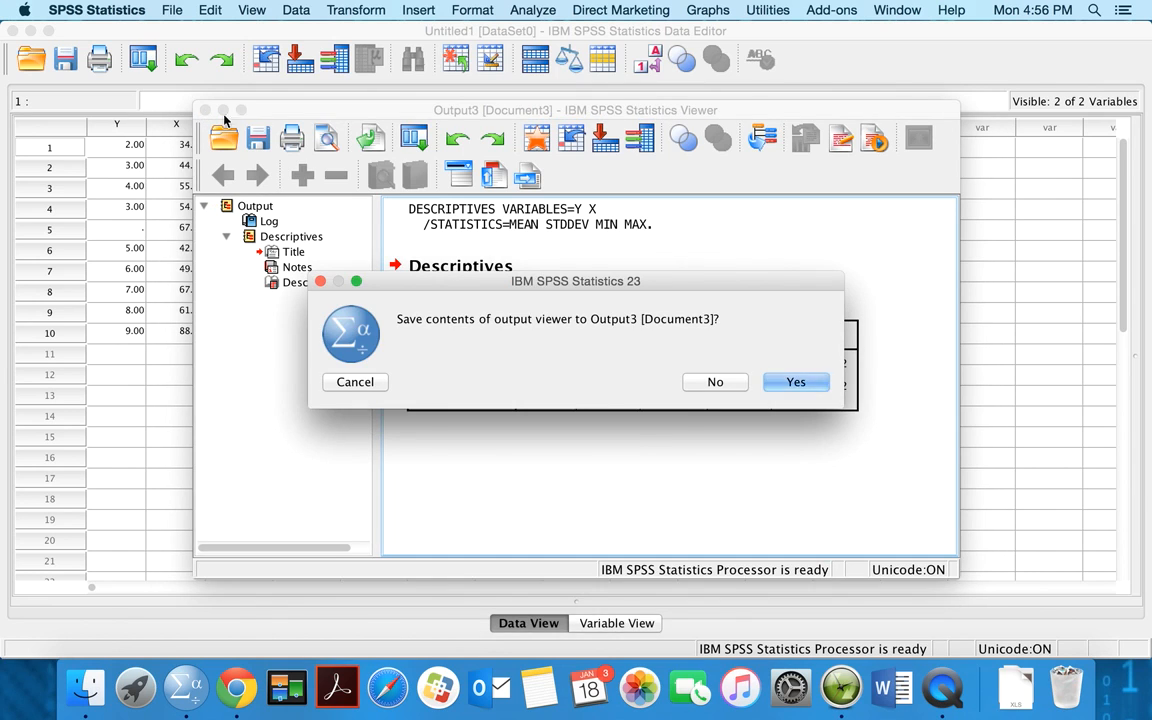
{"action": "left_click", "coordinate": [716, 383]}
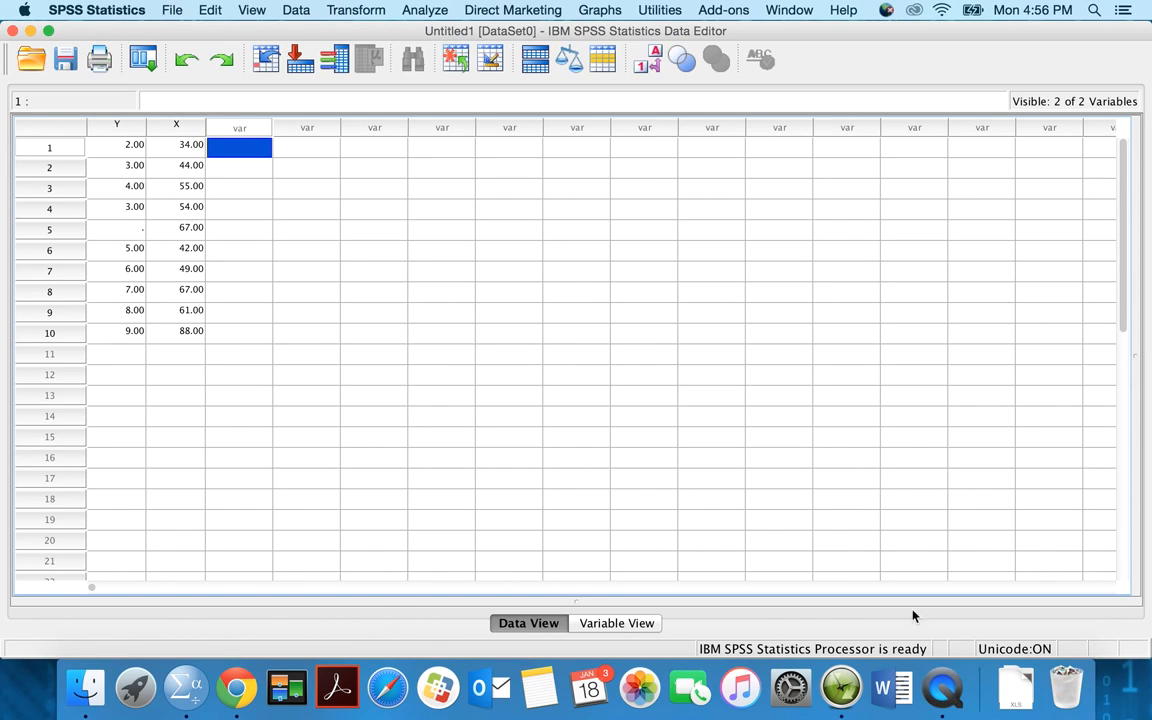
{"action": "right_click", "coordinate": [942, 684]}
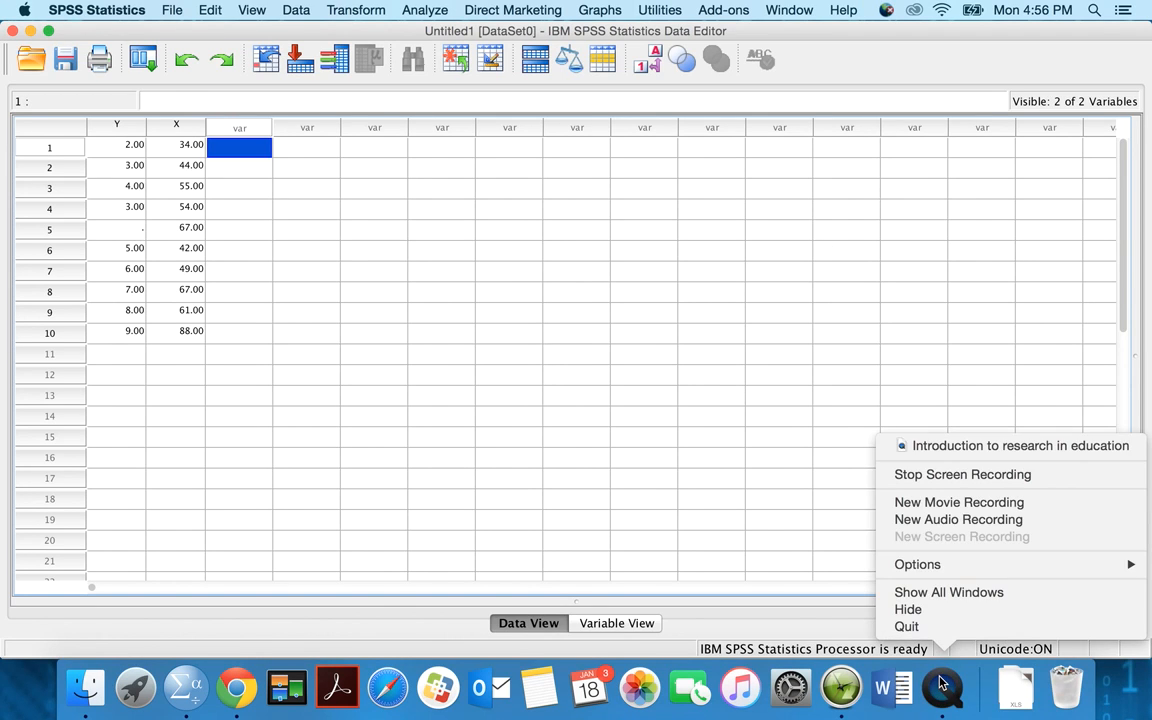